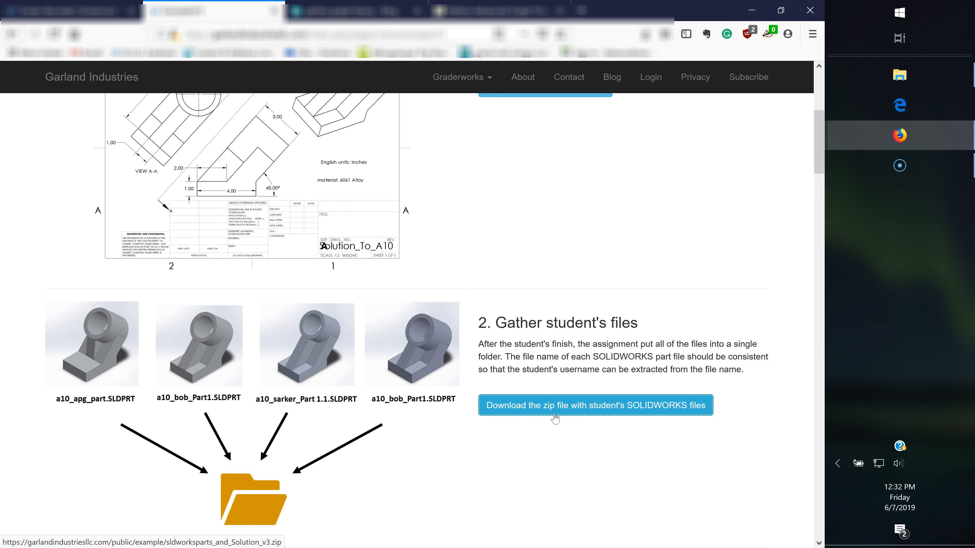
# Launch Graderworks and select the existing ExampleTest1 assignment in the Assignment Manager
pyautogui.press('super')
pyautogui.write('gr')
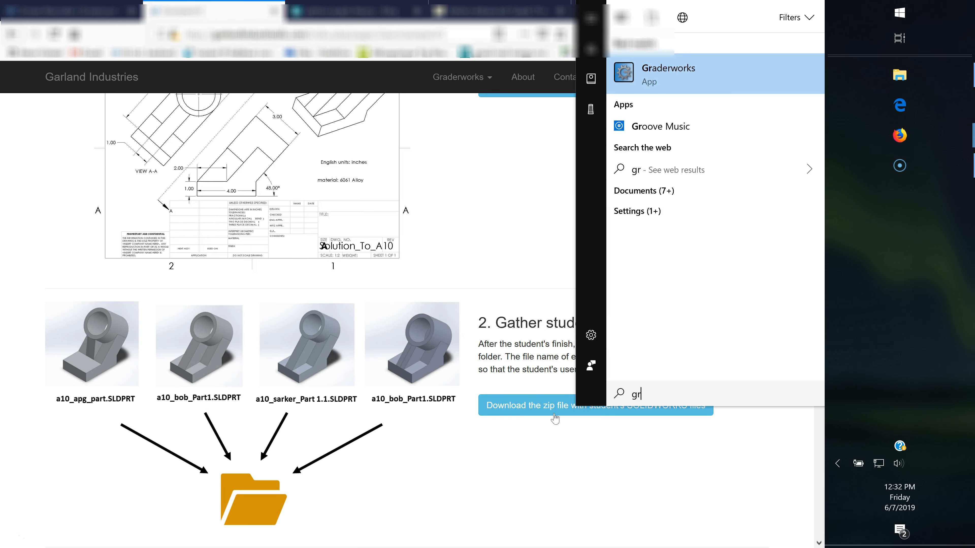
pyautogui.press('Return')
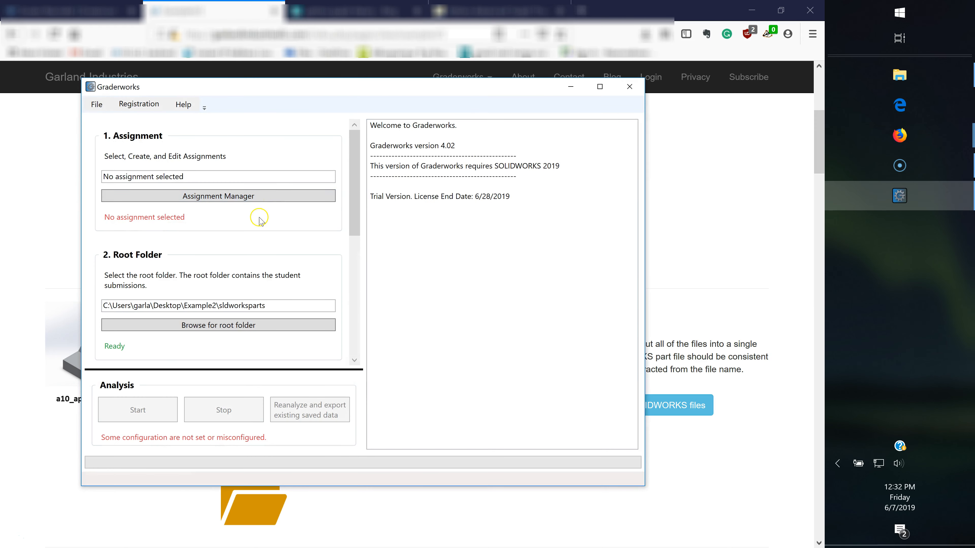
pyautogui.click(271, 198)
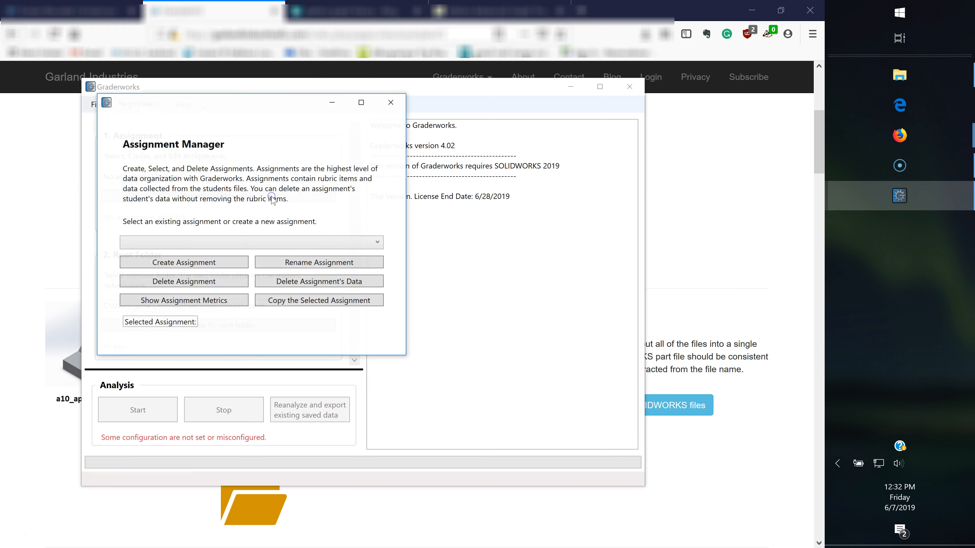
pyautogui.click(244, 241)
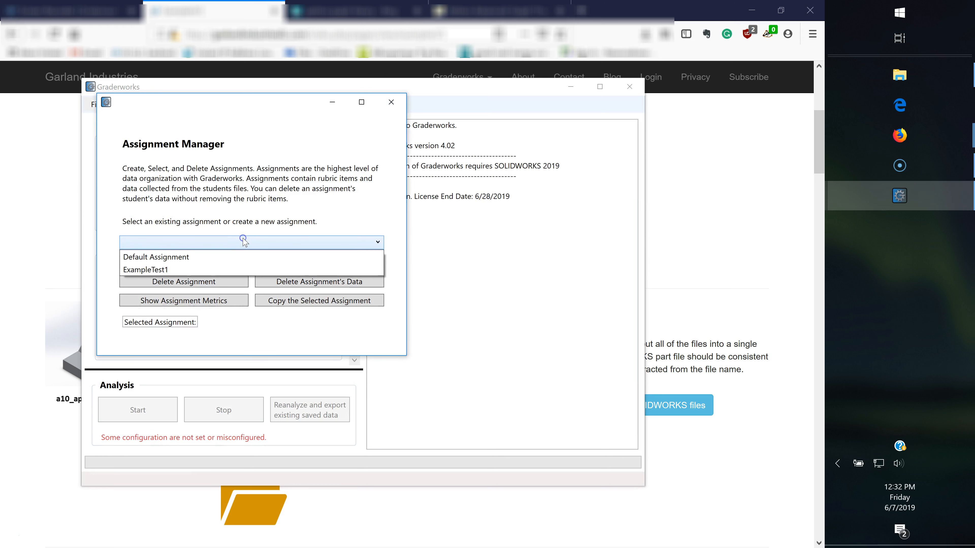
pyautogui.click(203, 271)
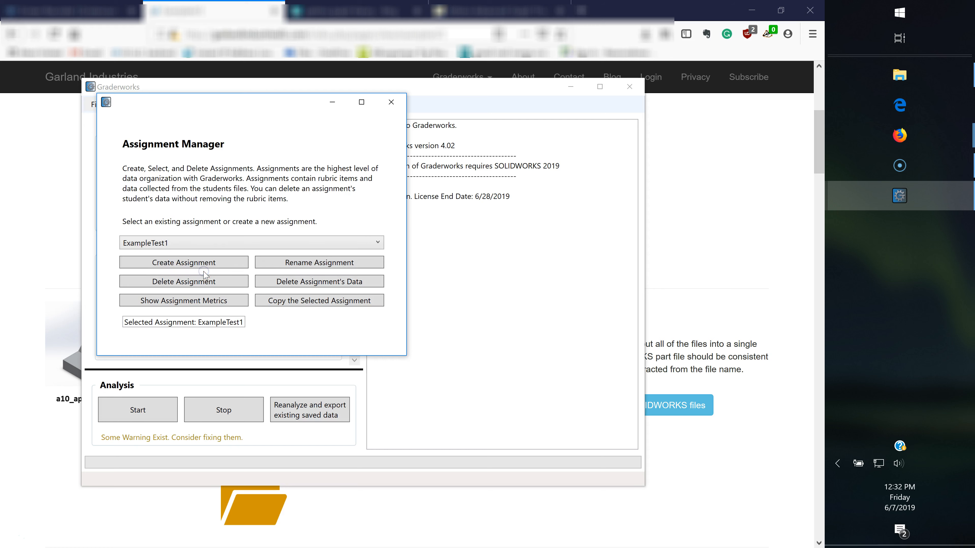
pyautogui.click(391, 102)
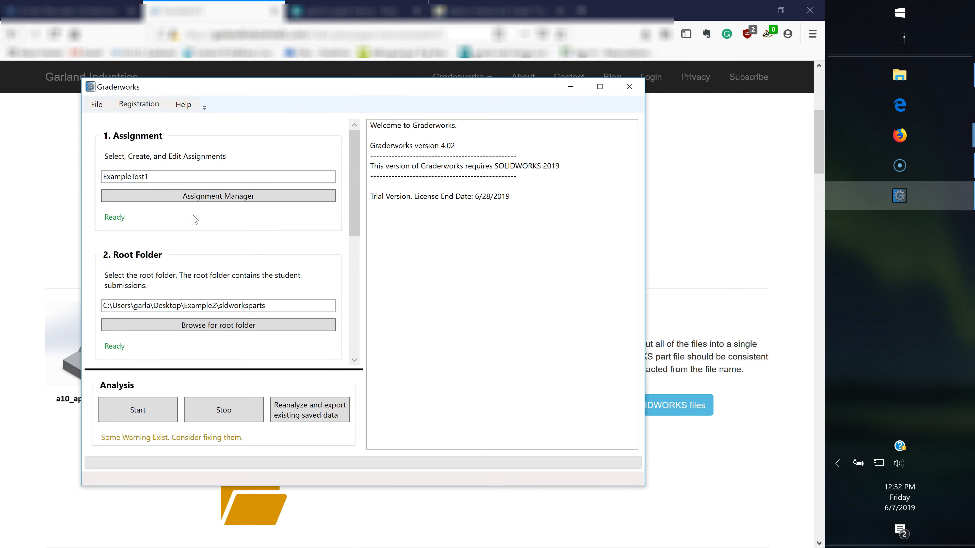
# Export the student information from the Rubric and Grading Manager as saveStudentInfo.csv in the sldworksparts folder, replacing the existing file
pyautogui.scroll(-5, 196, 223)
pyautogui.scroll(-1, 205, 290)
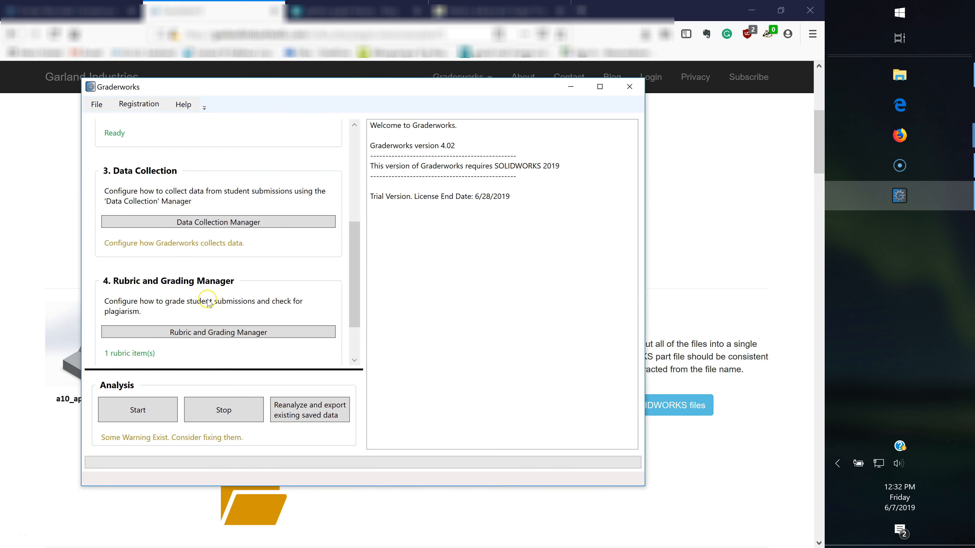
pyautogui.click(198, 333)
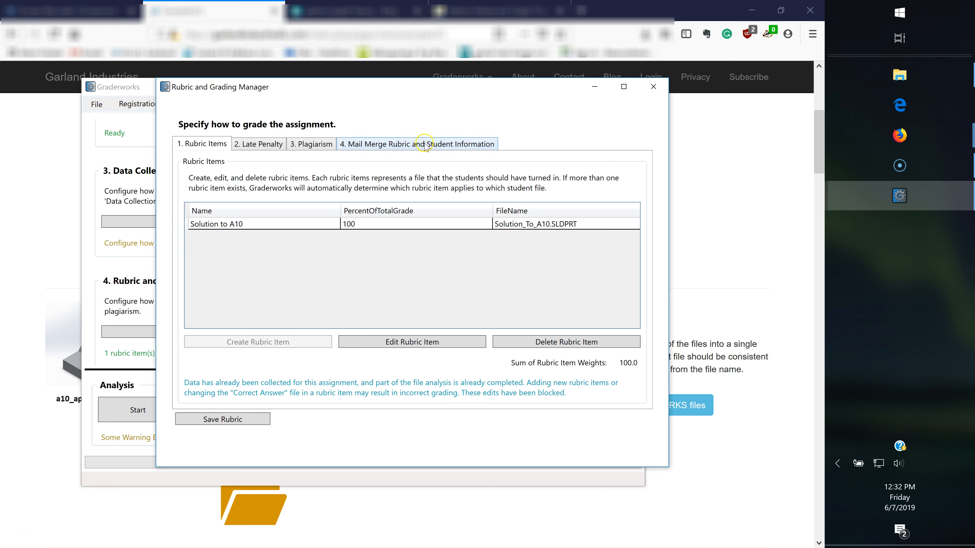
pyautogui.click(402, 149)
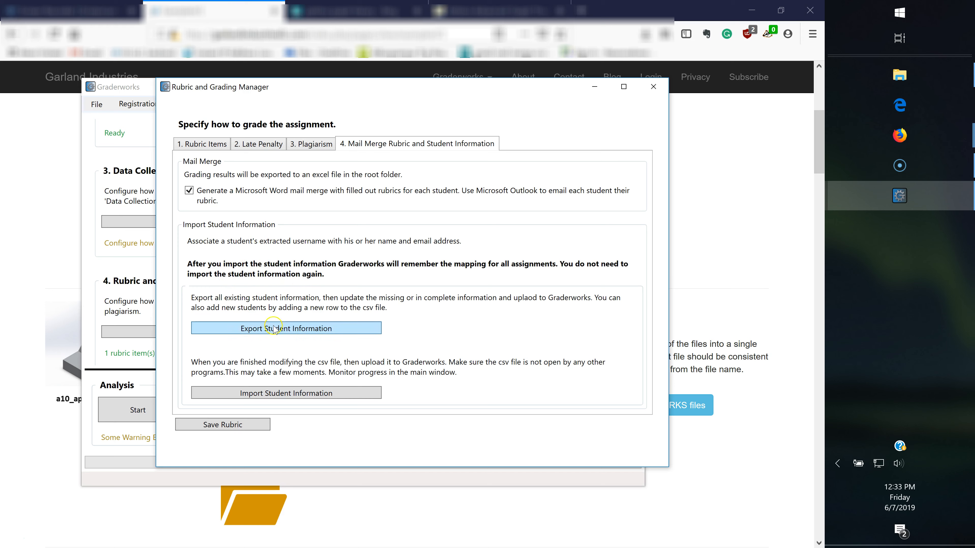
pyautogui.click(300, 330)
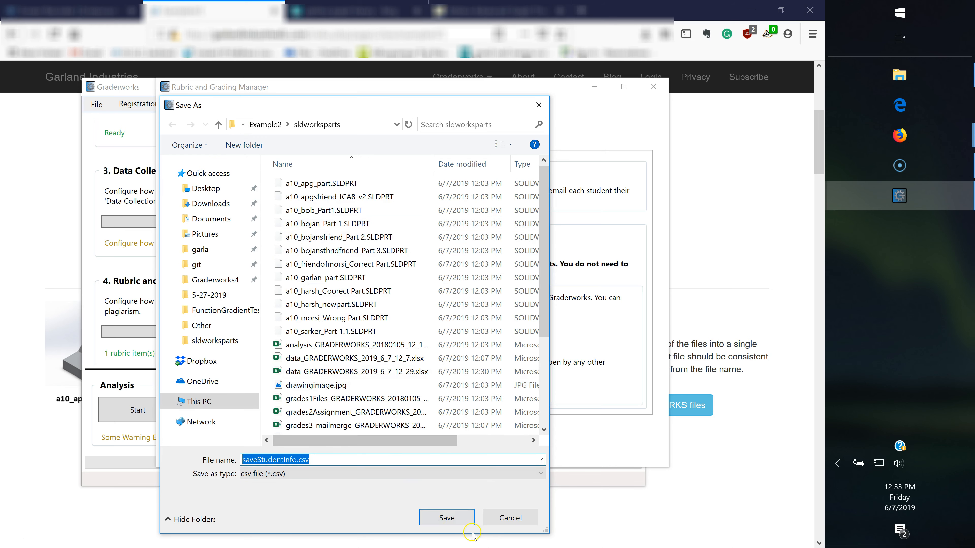
pyautogui.click(456, 525)
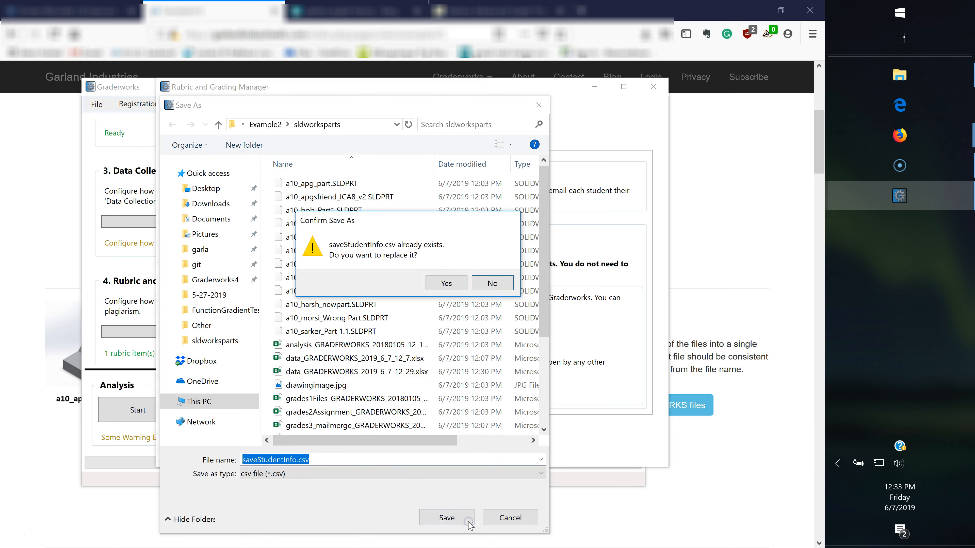
pyautogui.click(434, 281)
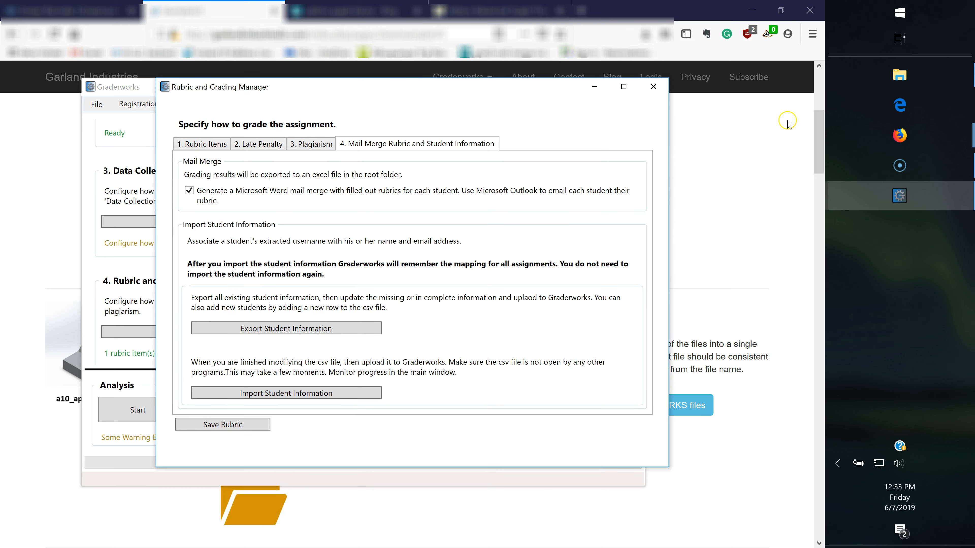
# Open the exported saveStudentInfo.csv in Excel and widen the Extracted Username and email address columns to show their full headings
pyautogui.hotkey('alt', 'Tab')
pyautogui.hotkey('alt', 'Tab')
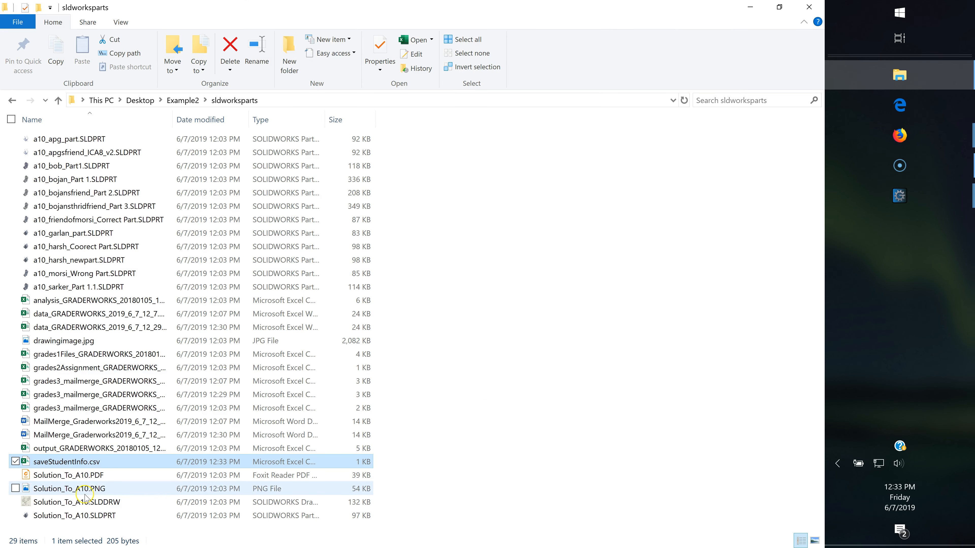
pyautogui.click(414, 40)
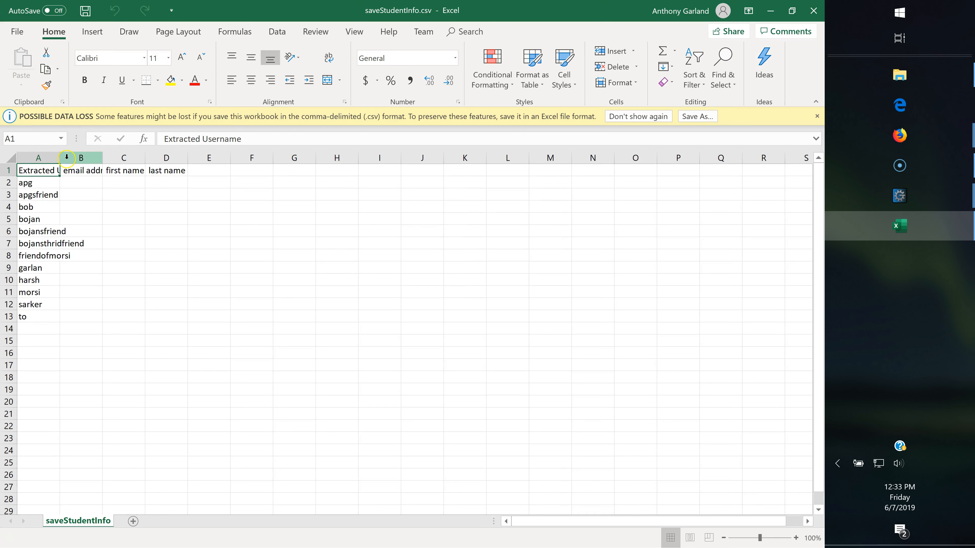
pyautogui.moveTo(60, 157); pyautogui.dragTo(172, 164)
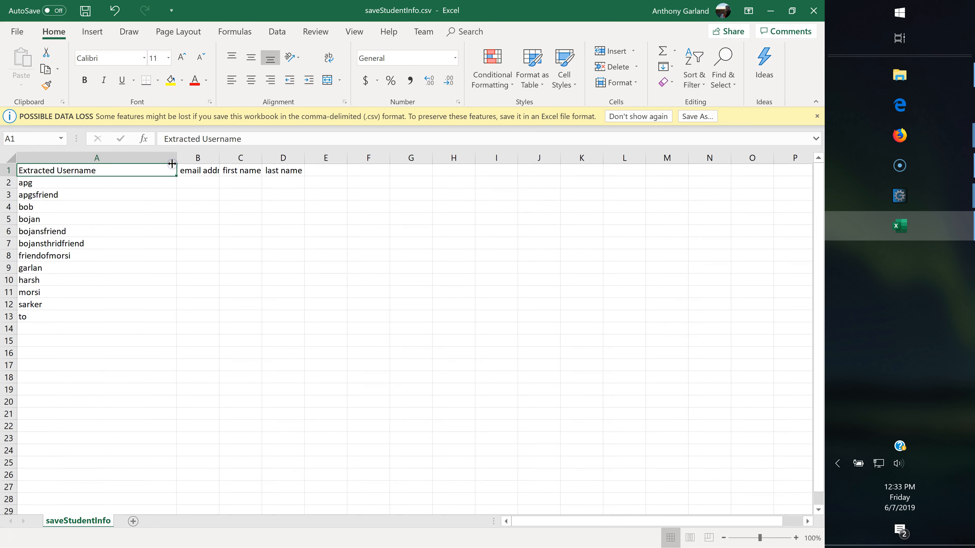
pyautogui.click(99, 184)
pyautogui.moveTo(99, 184); pyautogui.dragTo(99, 313)
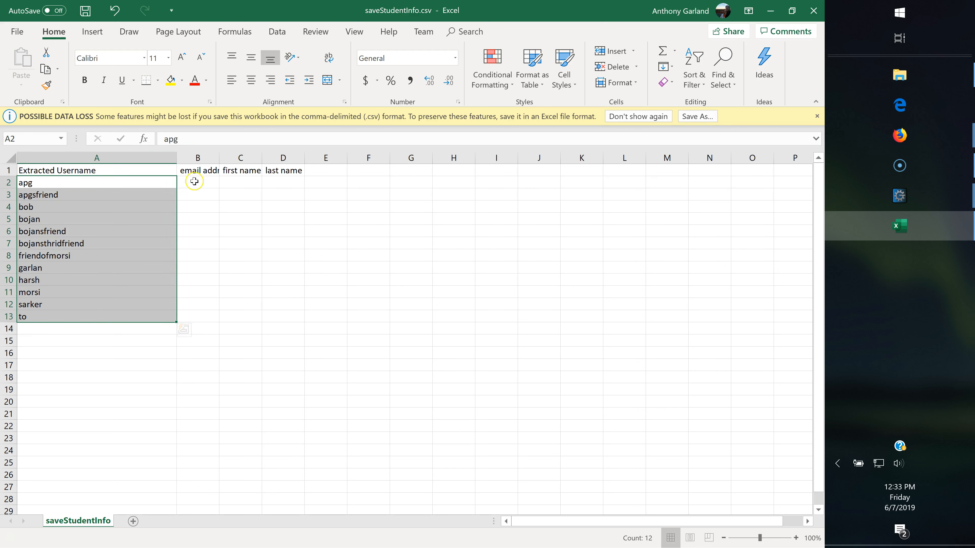
pyautogui.click(203, 181)
pyautogui.moveTo(215, 158); pyautogui.dragTo(263, 157)
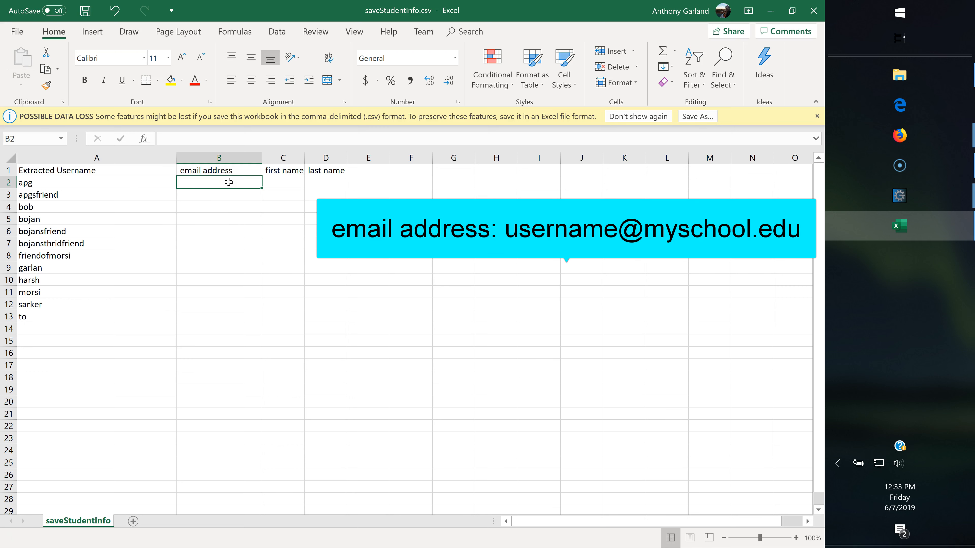
# Enter the formula =A2&"myschool.edu" in cell B2 to build the first email address from the extracted username
pyautogui.write('=')
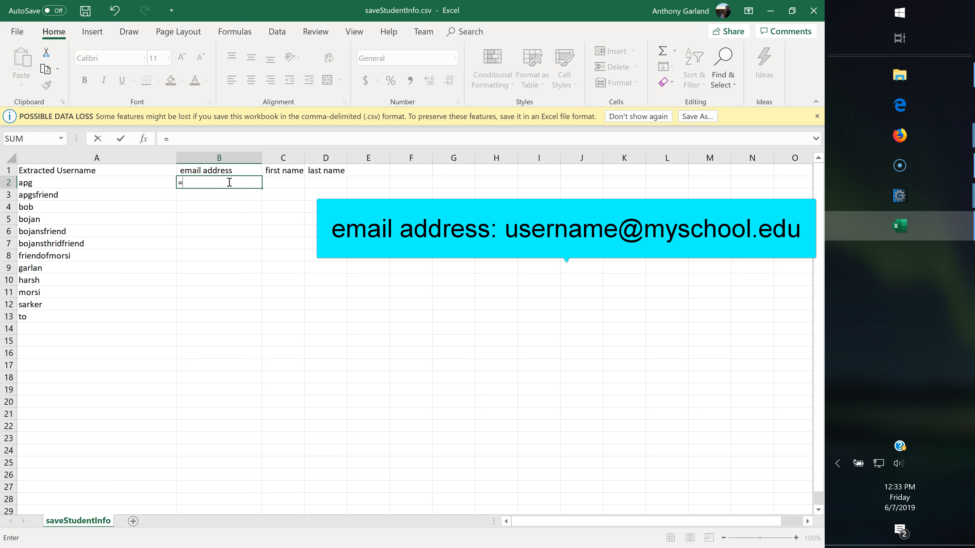
pyautogui.click(119, 182)
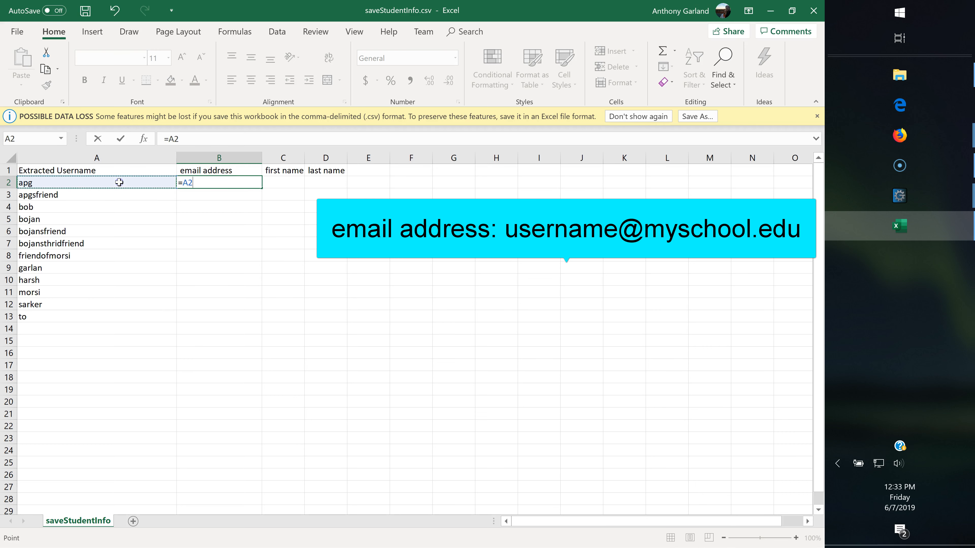
pyautogui.write('&"myschool.edu"')
pyautogui.press('Return')
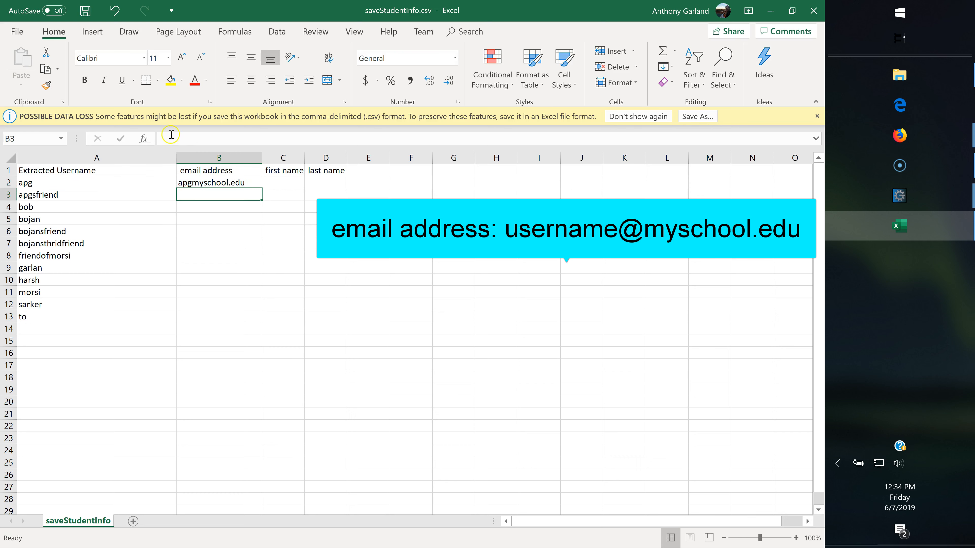
# Insert the @ sign before myschool.edu in the formula in B2
pyautogui.click(222, 183)
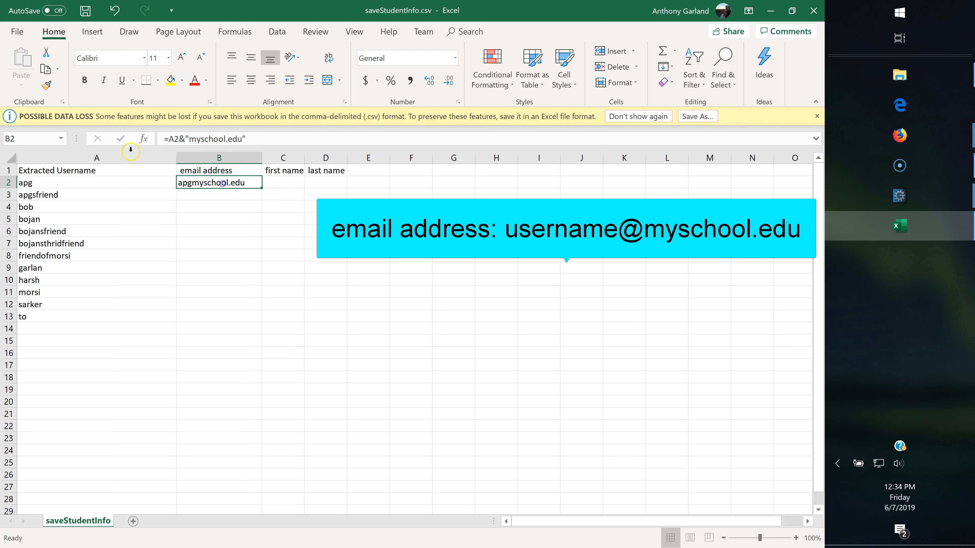
pyautogui.click(190, 137)
pyautogui.write('@')
pyautogui.press('Return')
# Fill the email formula from B2 down through B13, and save and close the CSV file
pyautogui.click(236, 181)
pyautogui.moveTo(262, 187); pyautogui.dragTo(257, 317)
pyautogui.click(273, 421)
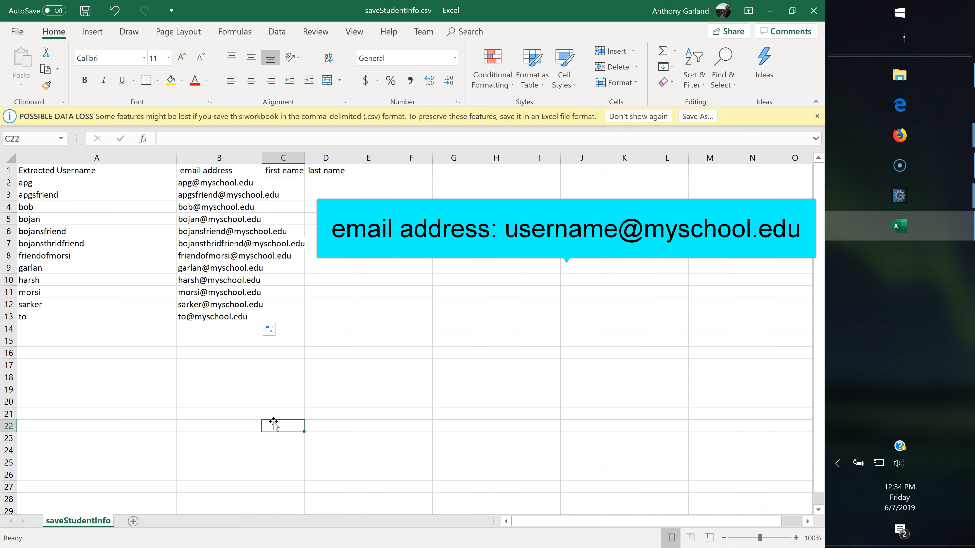
pyautogui.hotkey('ctrl', 's')
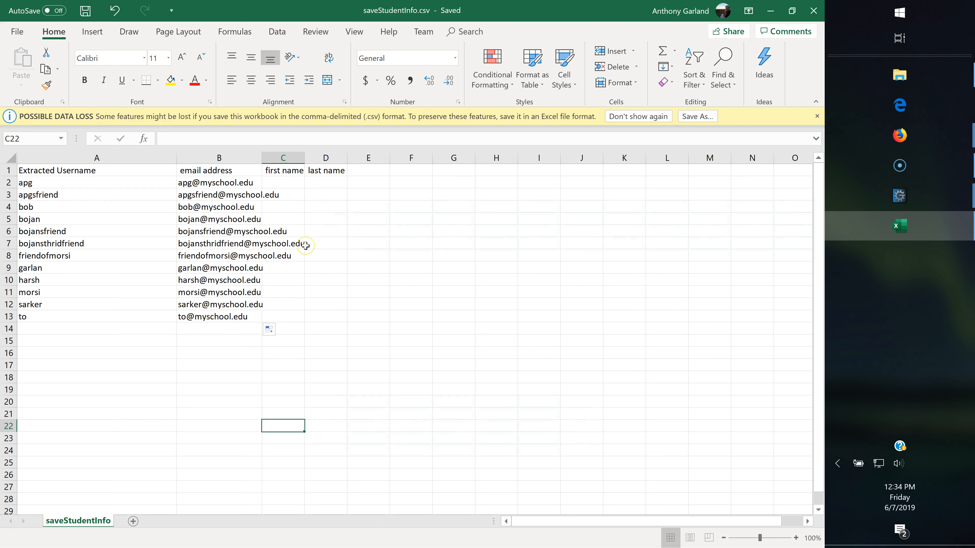
pyautogui.click(820, 10)
# Return to Graderworks and import the student information from saveStudentInfo.csv
pyautogui.hotkey('alt', 'Tab')
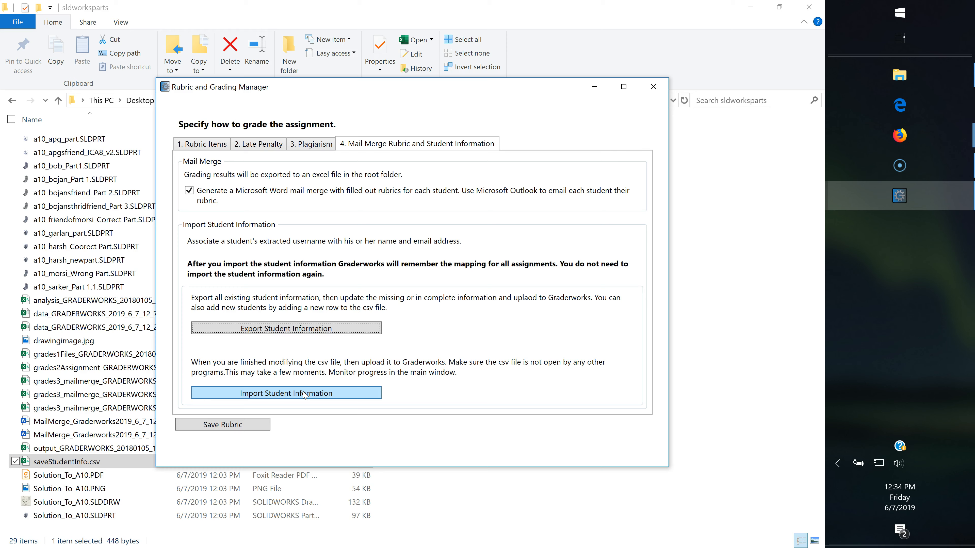
pyautogui.click(303, 394)
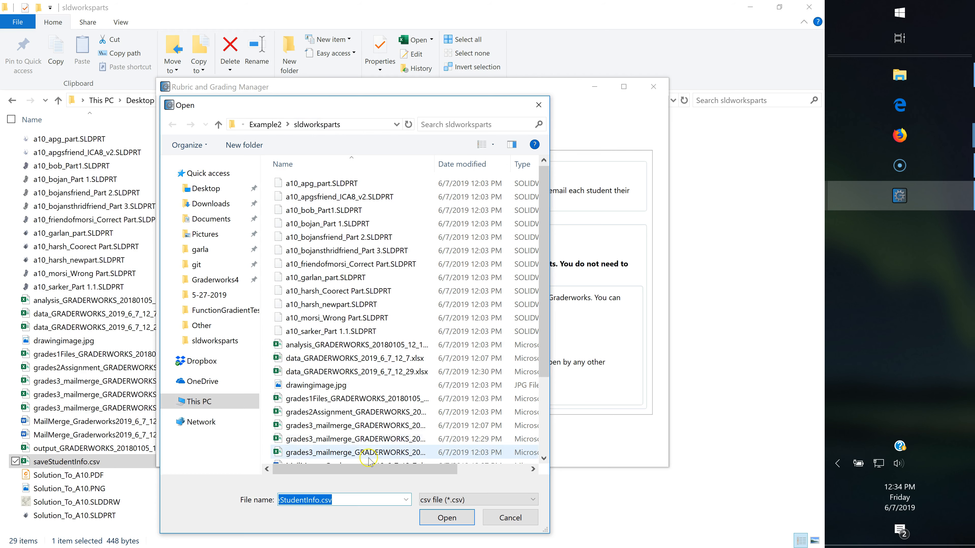
pyautogui.scroll(-3, 368, 460)
pyautogui.click(353, 404)
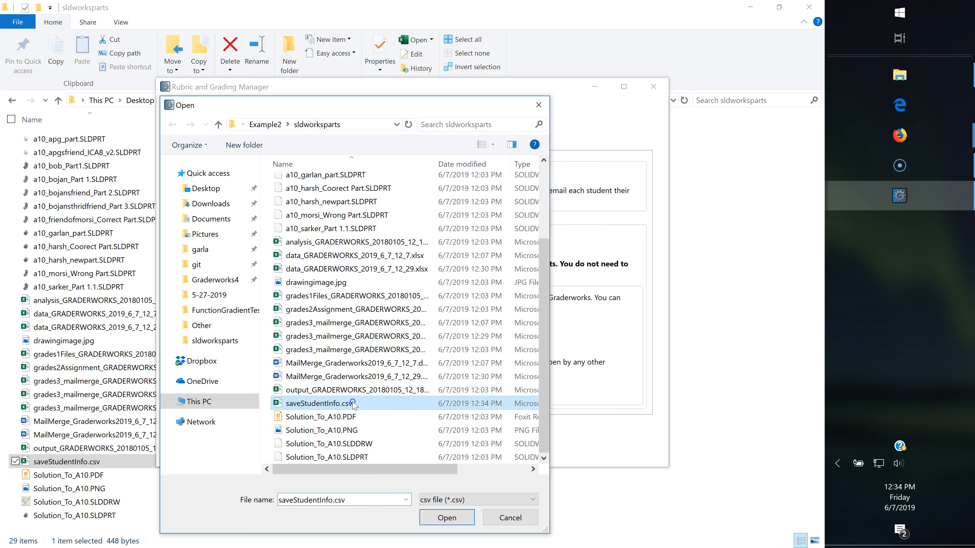
pyautogui.click(438, 518)
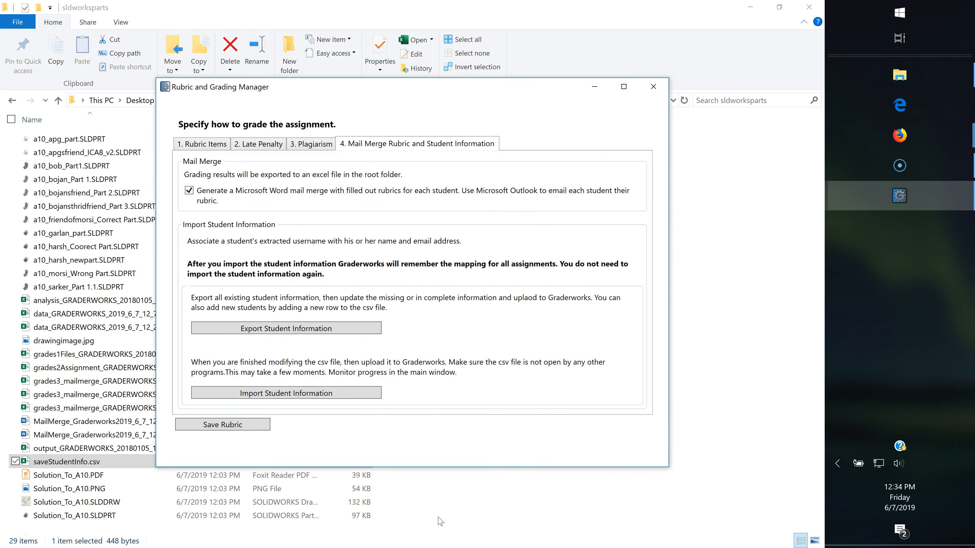
# Check the import progress in the main Graderworks window and close the Rubric and Grading Manager
pyautogui.hotkey('alt', 'Tab')
pyautogui.press('Tab')
pyautogui.click(422, 384)
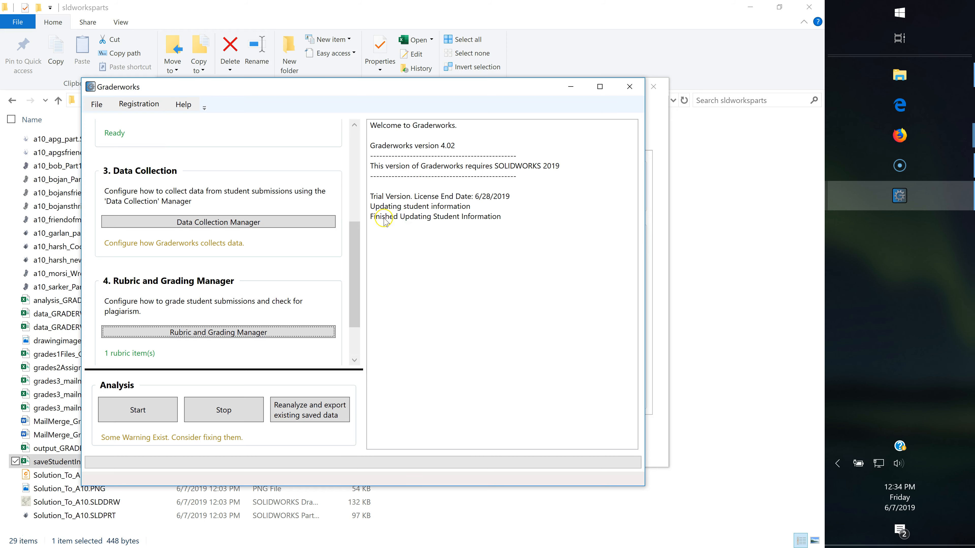
pyautogui.hotkey('alt', 'Tab')
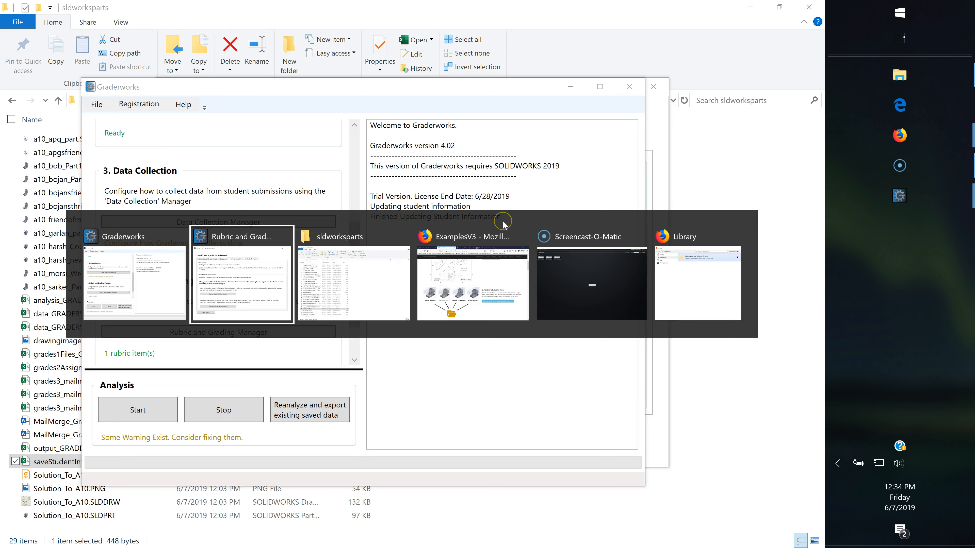
pyautogui.click(653, 87)
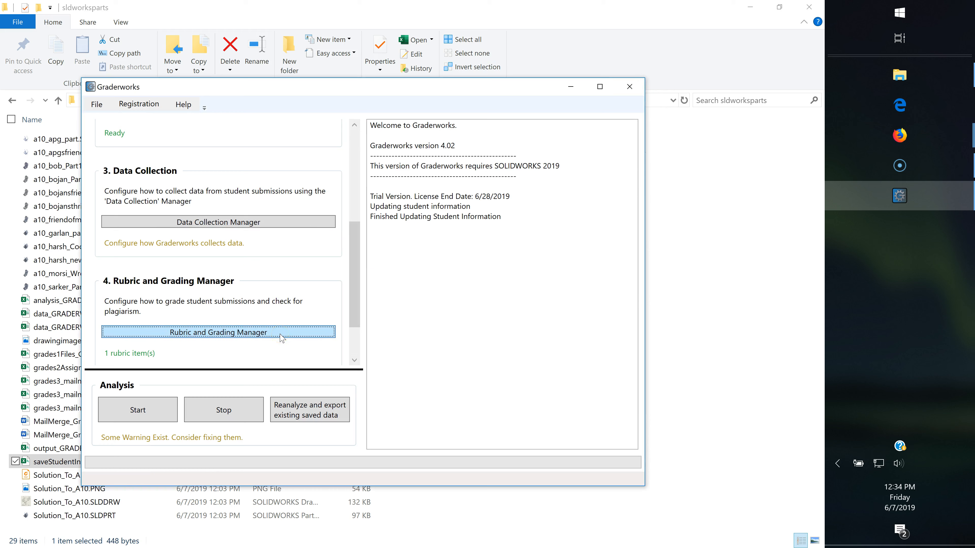
# Reanalyze and export the existing saved data, and open the generated mail merge document in Word, allowing its SQL query
pyautogui.click(312, 418)
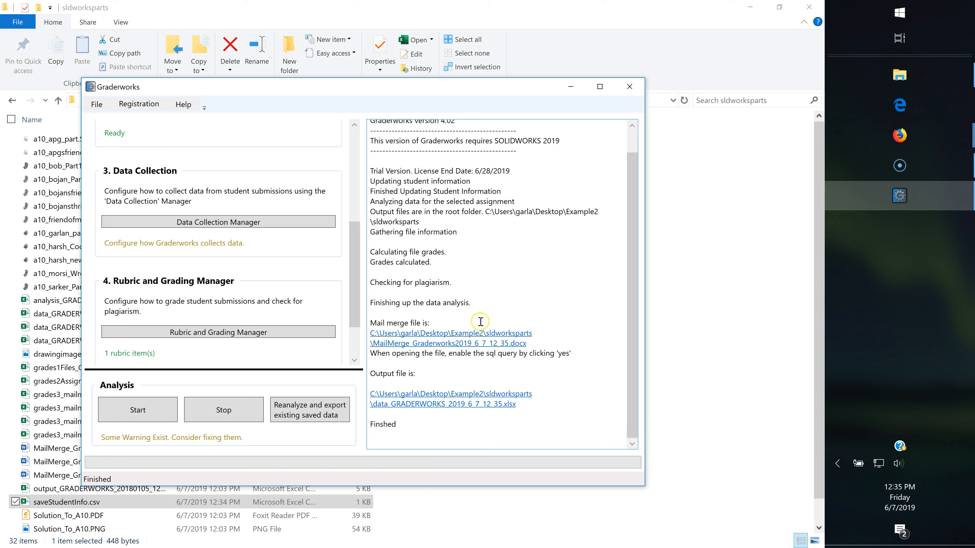
pyautogui.click(409, 343)
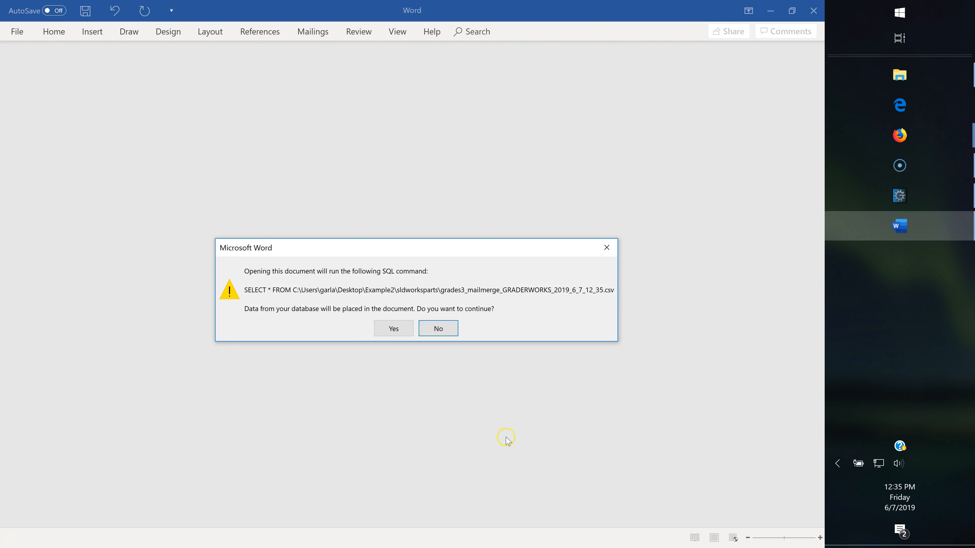
pyautogui.click(408, 329)
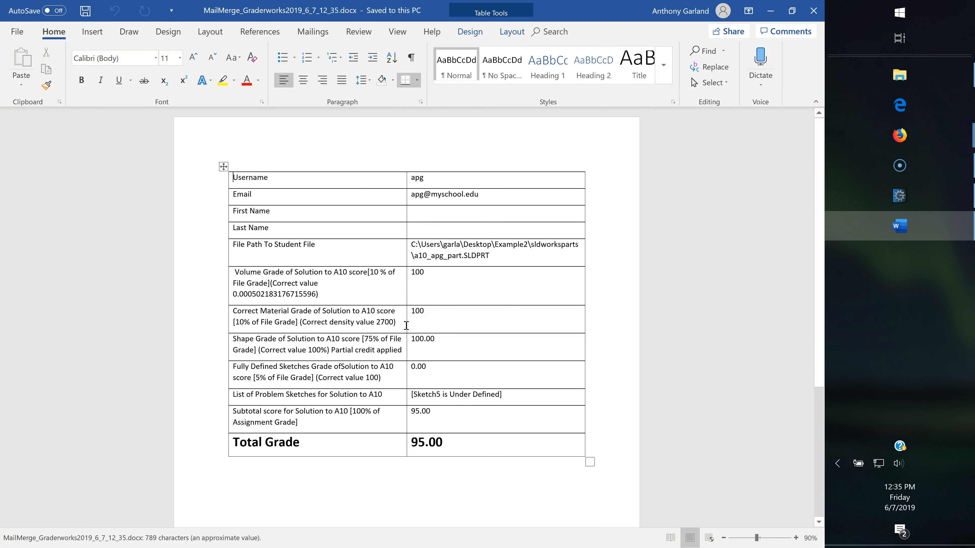
# Turn off the mail merge results preview to display the merge fields in the rubric table
pyautogui.click(311, 30)
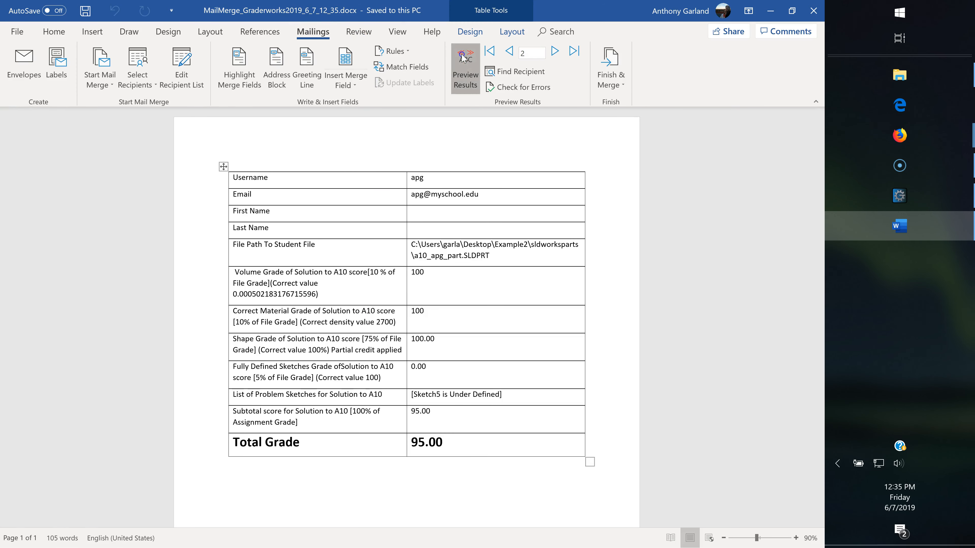
pyautogui.click(464, 58)
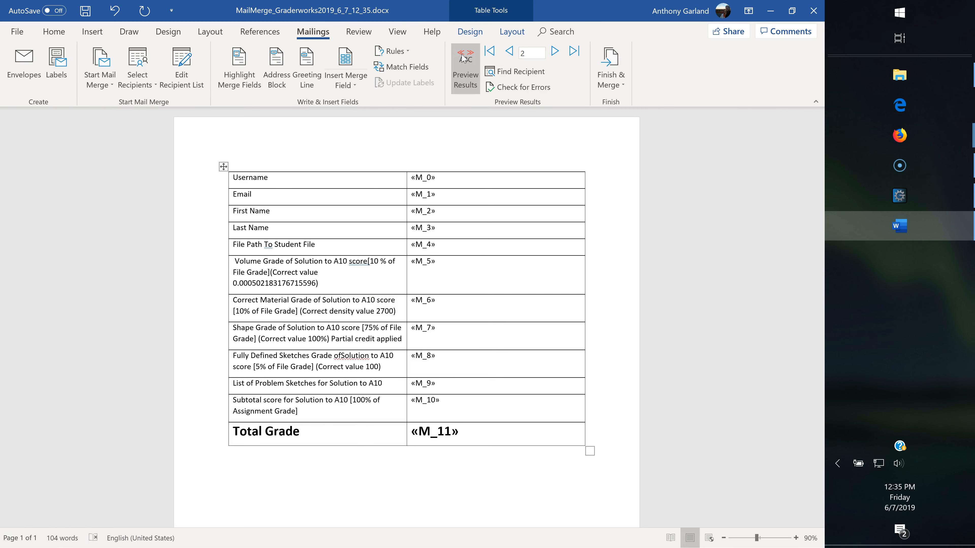
# Turn the mail merge results preview back on and step forward through the student records to record 6
pyautogui.click(464, 58)
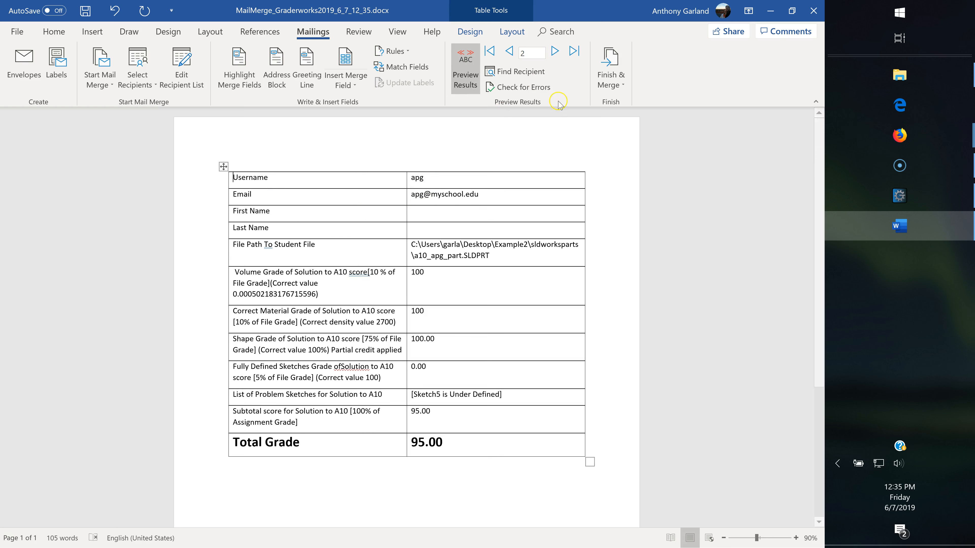
pyautogui.click(554, 50)
pyautogui.click(554, 51)
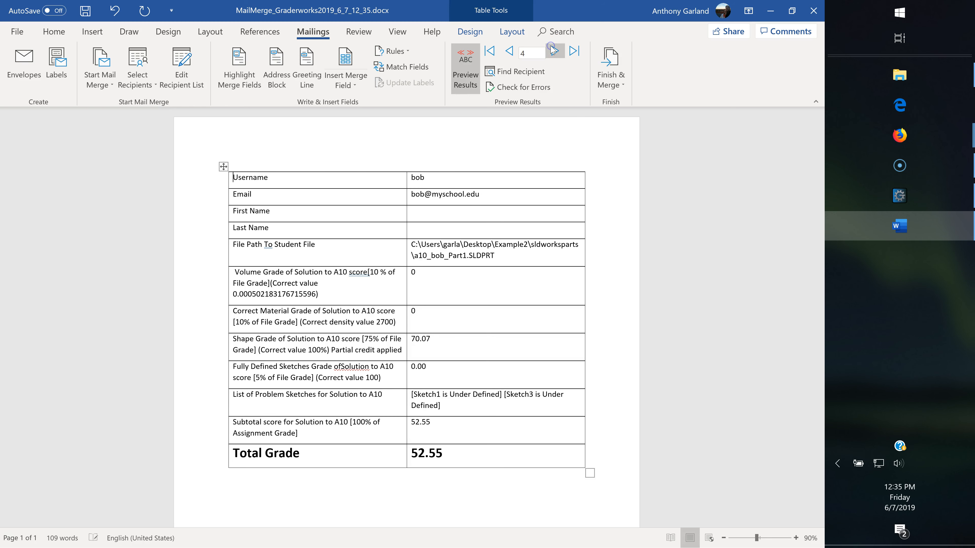
pyautogui.click(554, 50)
pyautogui.click(554, 50)
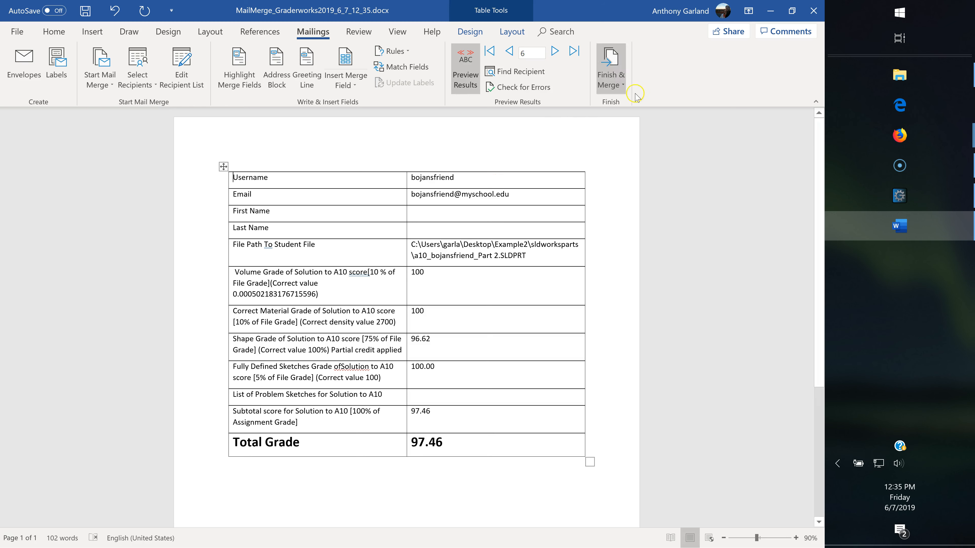
pyautogui.click(619, 84)
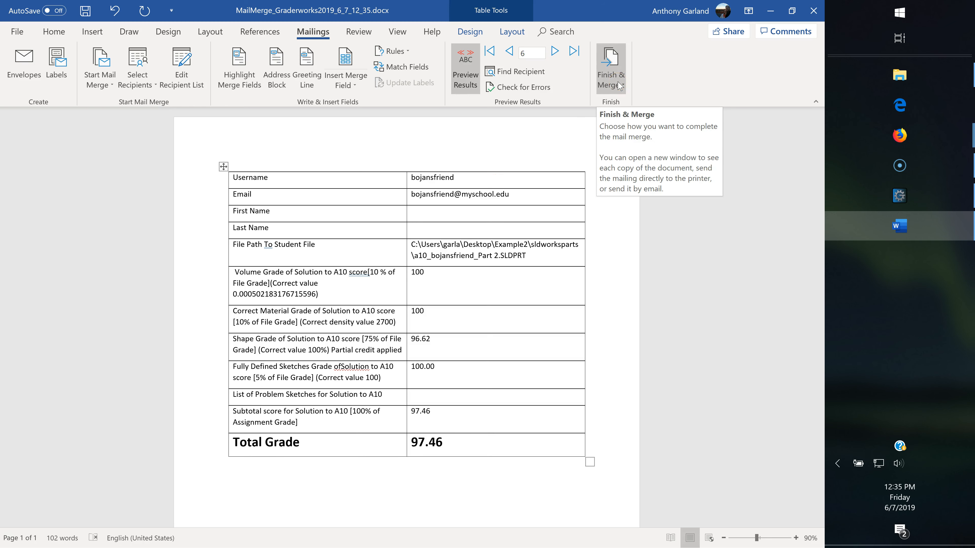
pyautogui.click(619, 84)
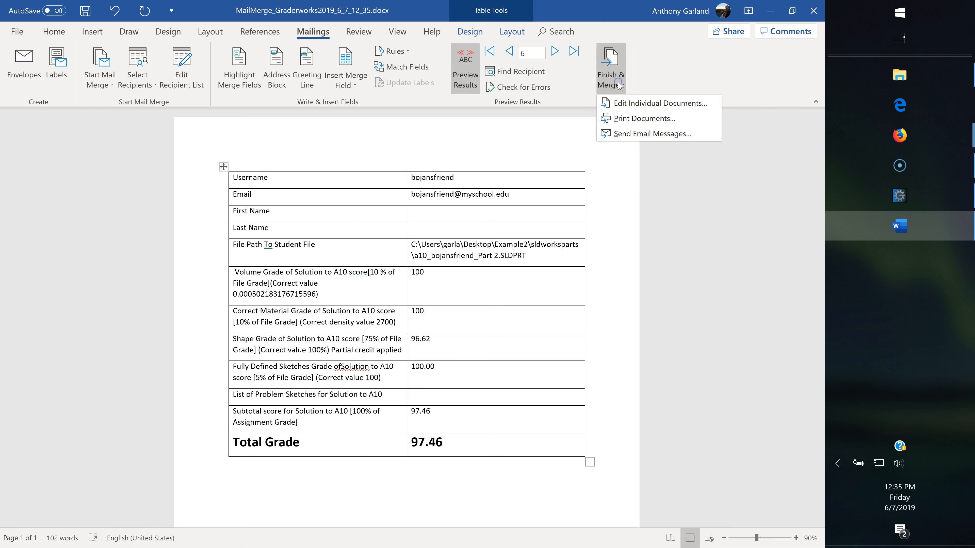
pyautogui.click(617, 145)
pyautogui.click(444, 169)
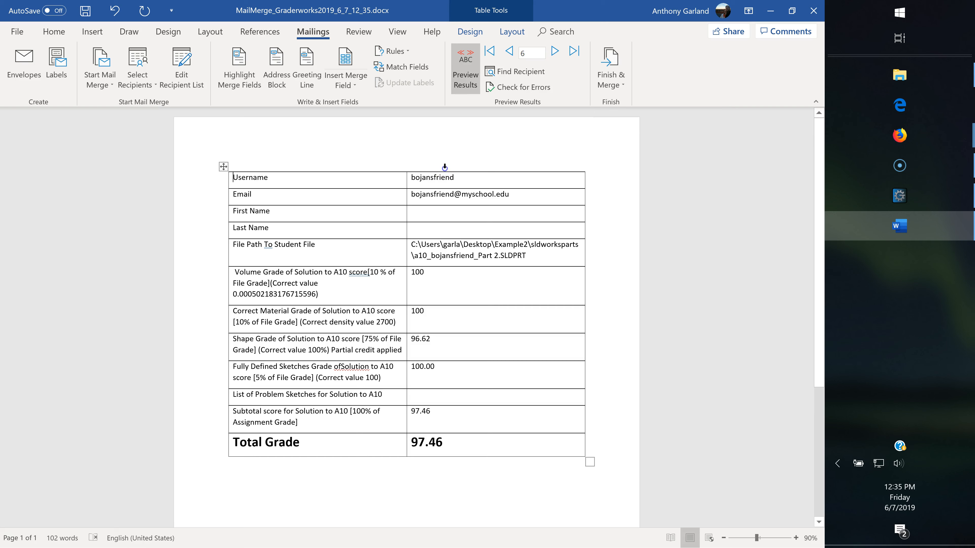
# Add a line above the rubric table containing the title "Your Grade for Assignment 10"
pyautogui.click(224, 166)
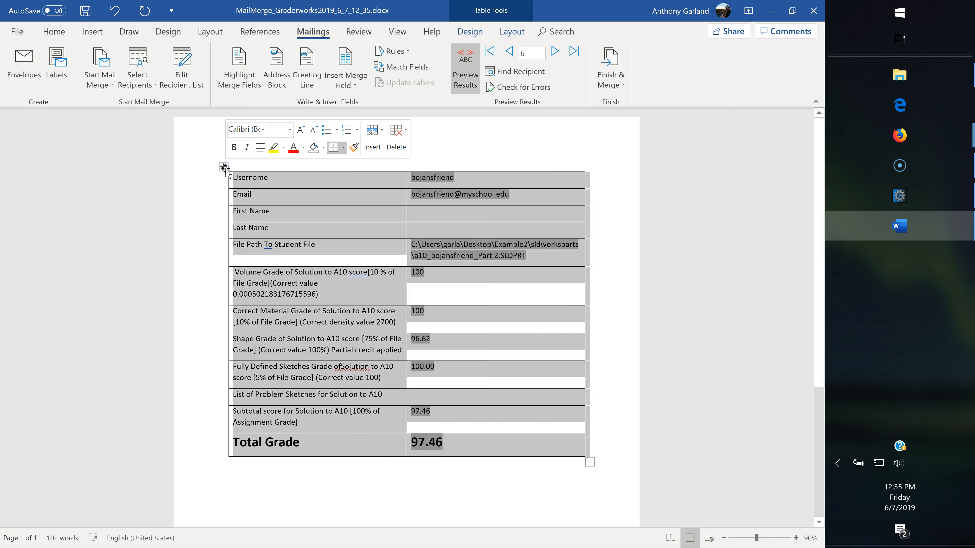
pyautogui.click(223, 168)
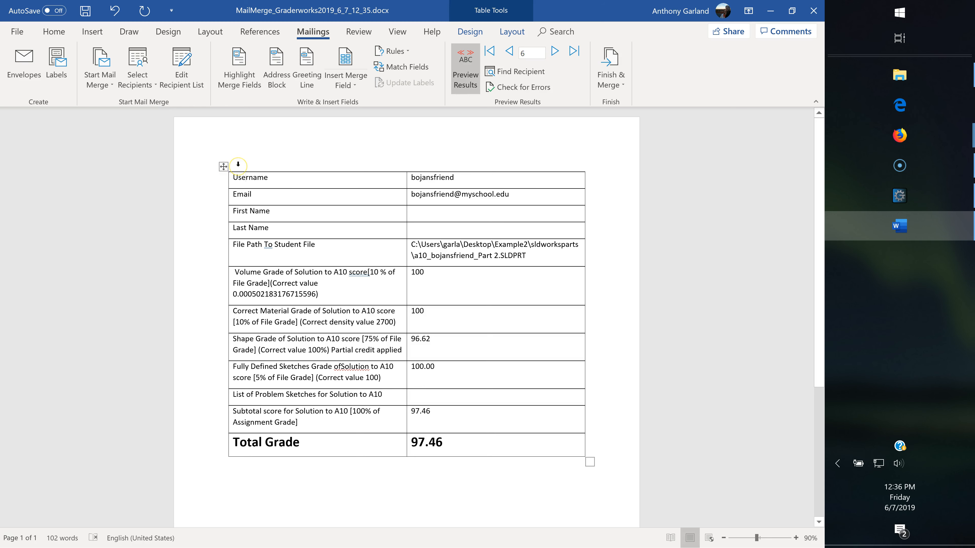
pyautogui.press('Return')
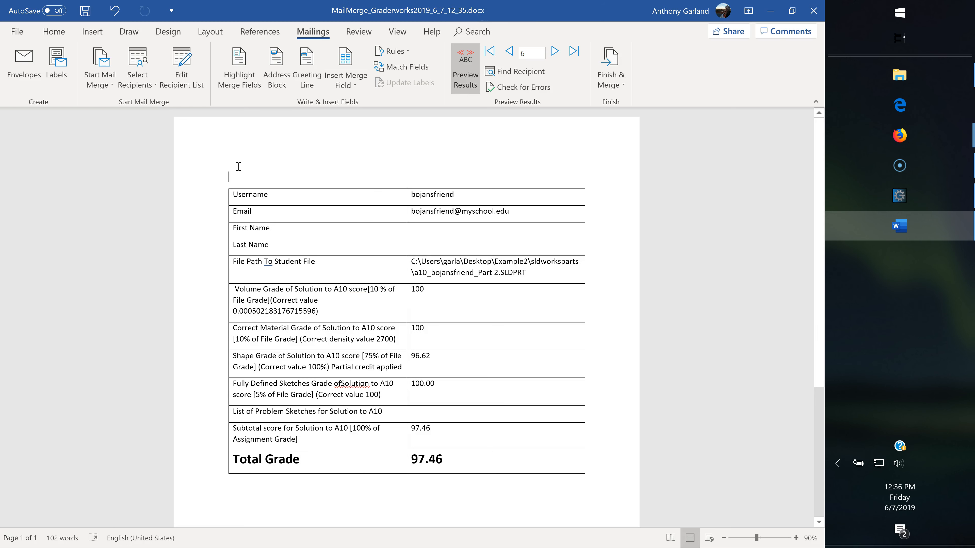
pyautogui.click(617, 77)
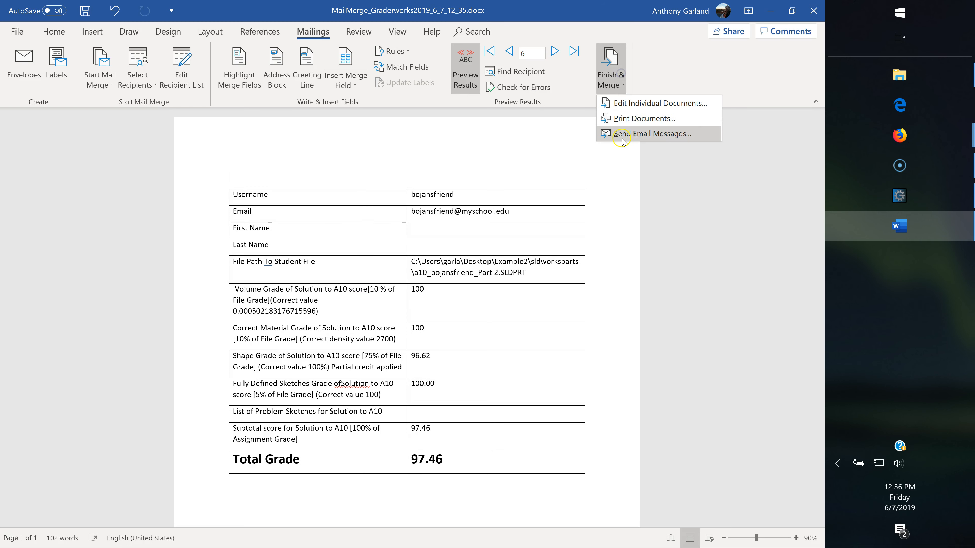
pyautogui.click(383, 160)
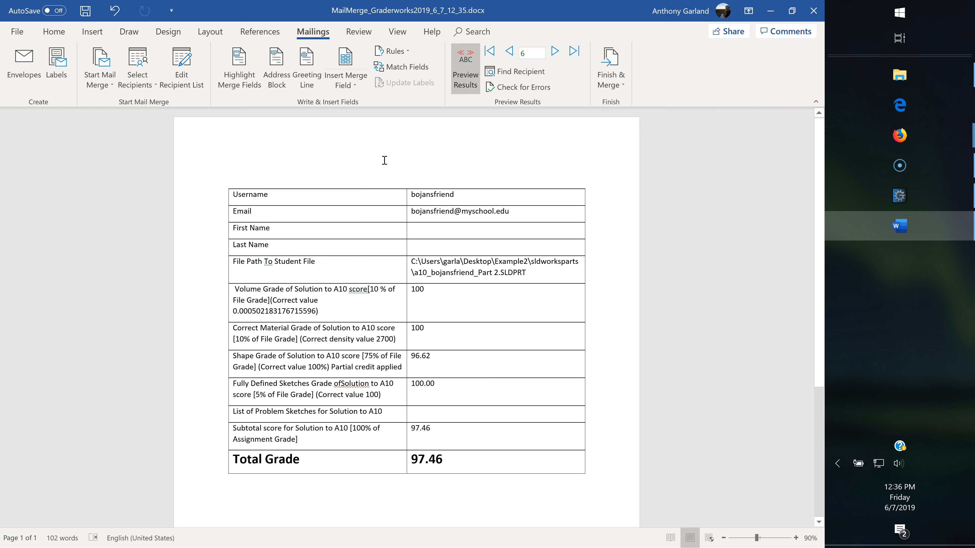
pyautogui.write('Your Grade')
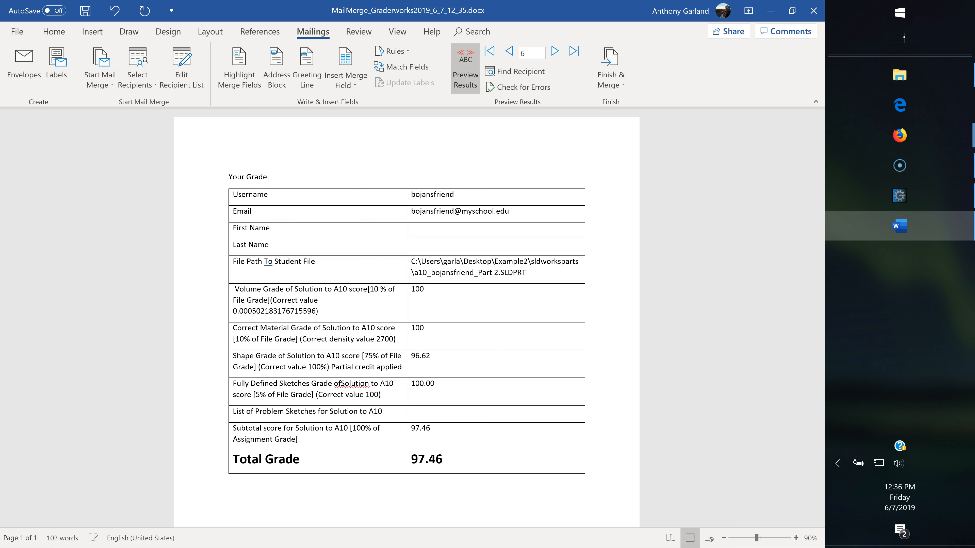
pyautogui.write(' for Assignment 10')
# Format the title above the table as centred, bold text enlarged to 18 pt
pyautogui.hotkey('shift', 'Home')
pyautogui.click(54, 32)
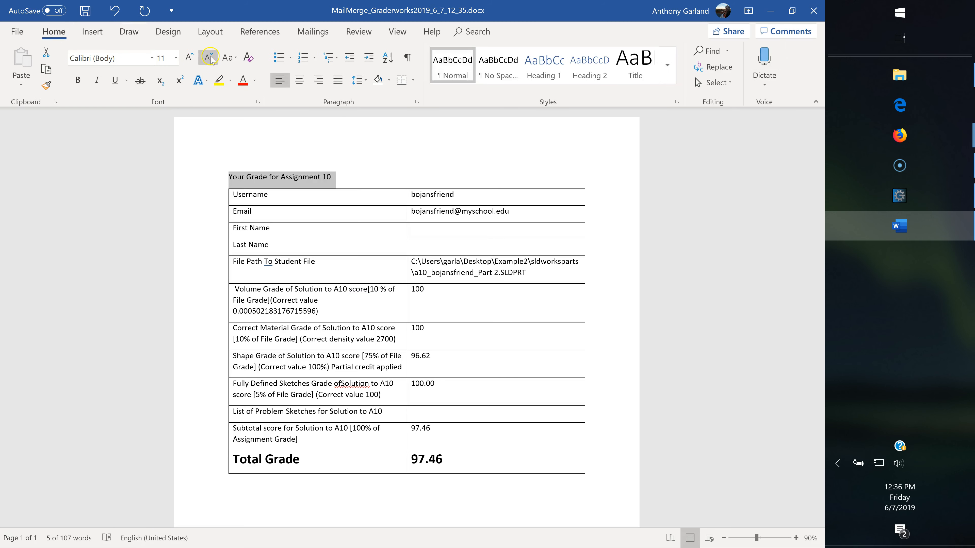
pyautogui.click(300, 80)
pyautogui.click(190, 58)
pyautogui.click(189, 57)
pyautogui.click(189, 57)
pyautogui.click(190, 58)
pyautogui.click(78, 80)
pyautogui.click(399, 224)
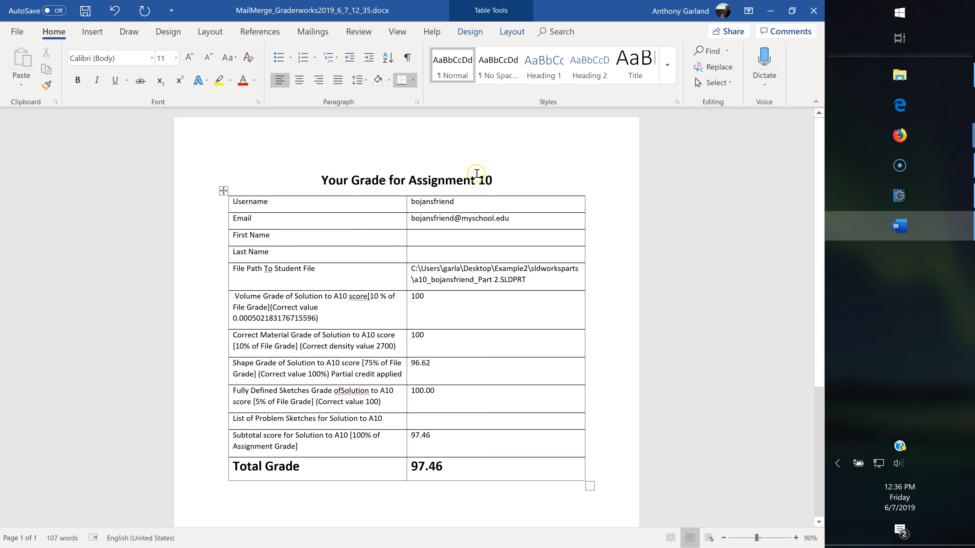
# Merge all records to HTML email using M_1 as recipient field and subject "Your A10 Grade", dismissing the name check for the unrecognised header address
pyautogui.click(302, 31)
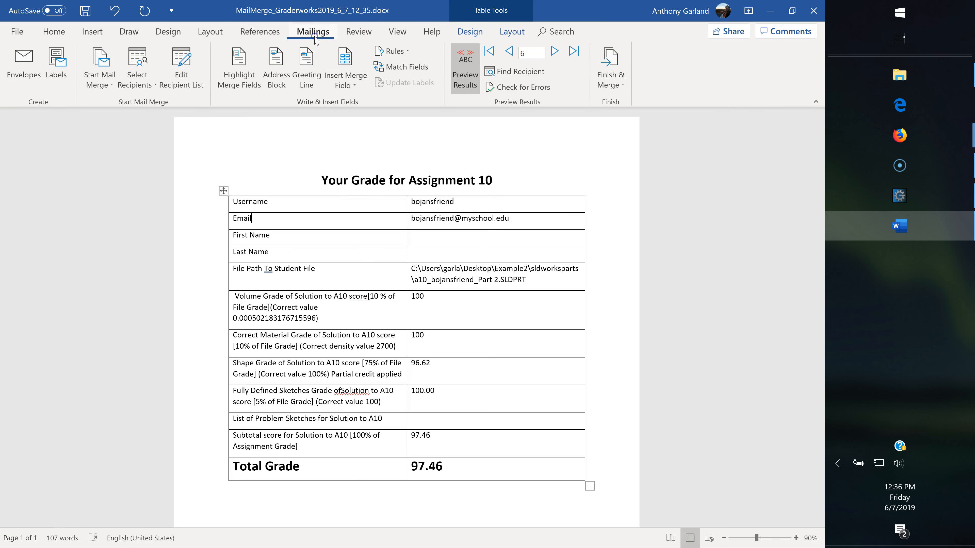
pyautogui.click(601, 88)
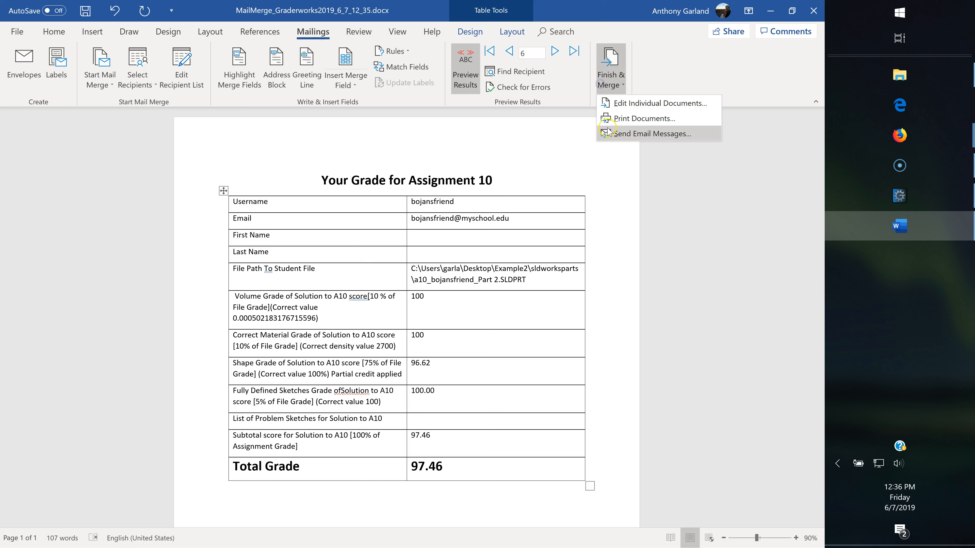
pyautogui.click(610, 133)
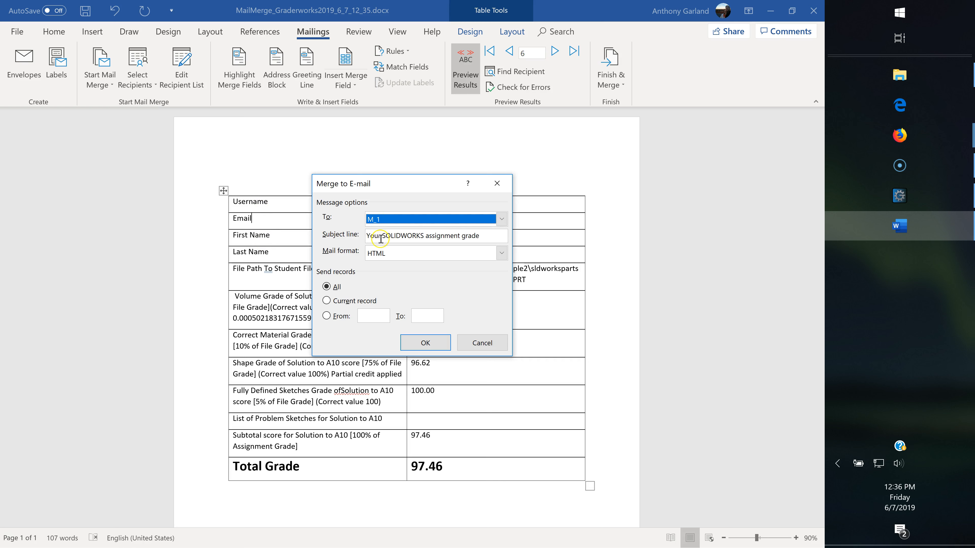
pyautogui.moveTo(481, 236); pyautogui.dragTo(222, 225)
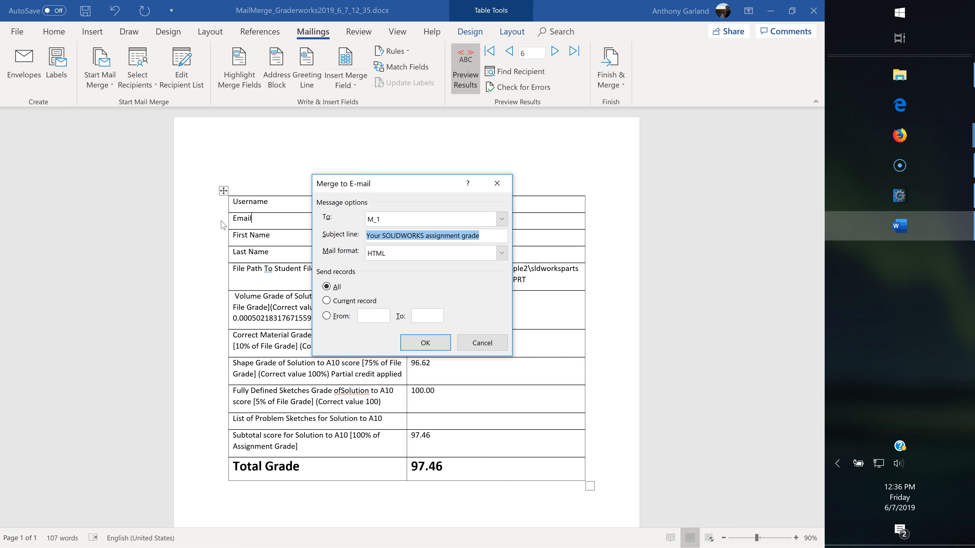
pyautogui.write('Your A10 Gra')
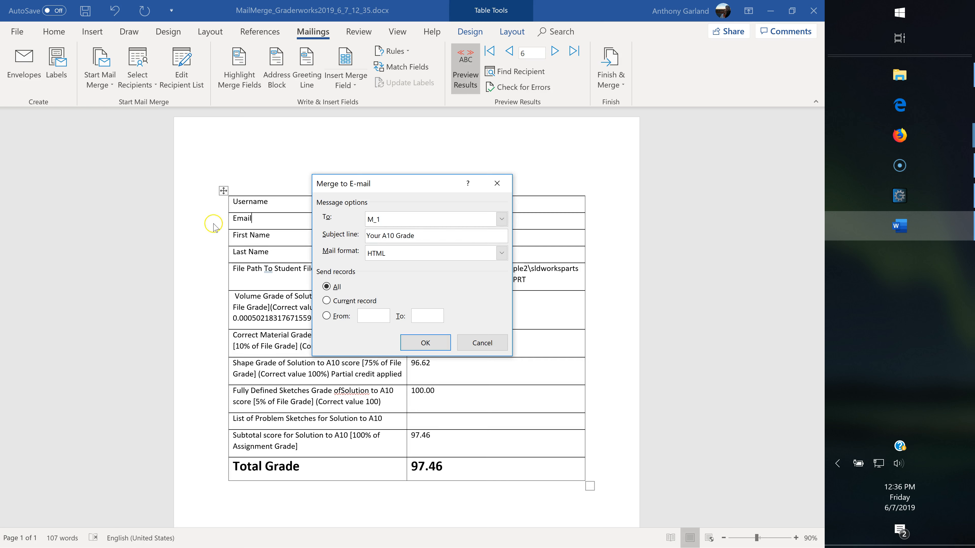
pyautogui.click(425, 343)
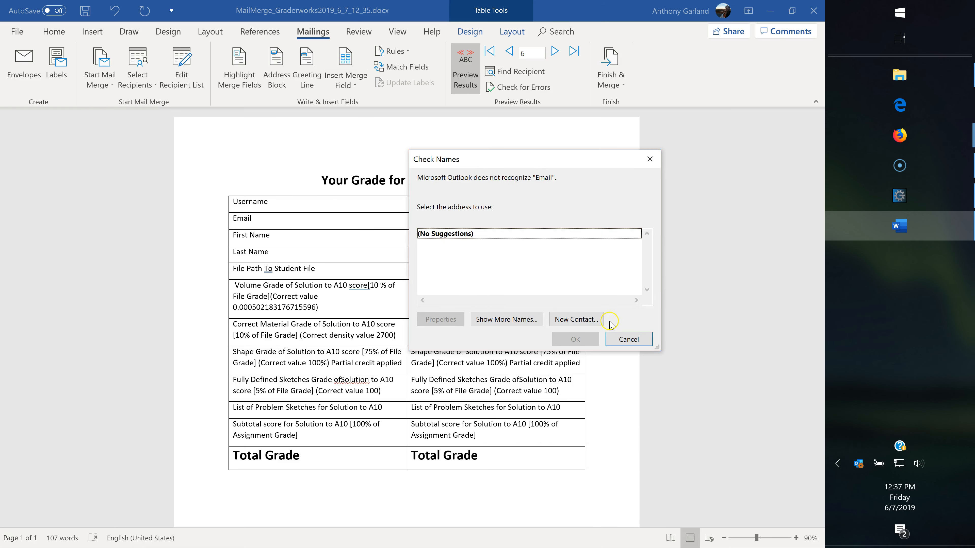
pyautogui.click(631, 340)
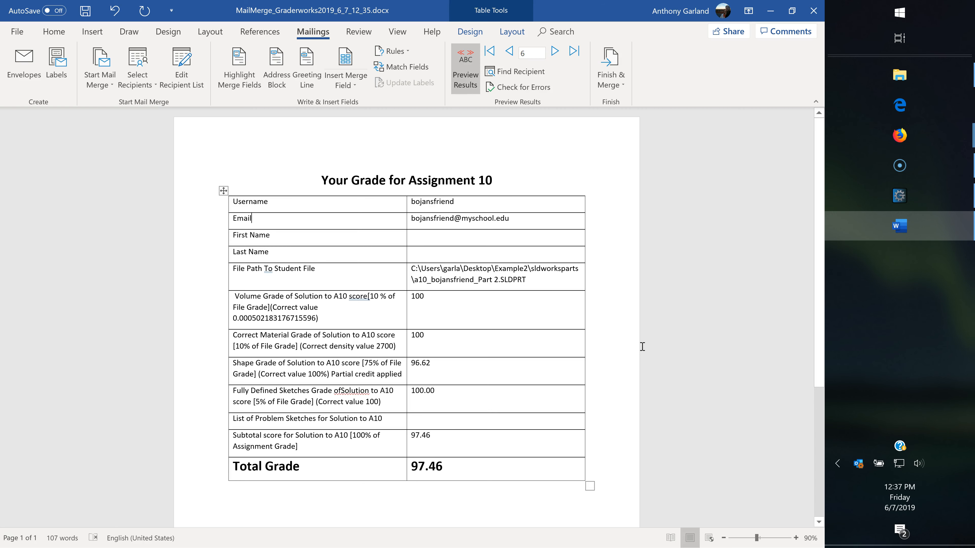
# Switch to Outlook and open the Outbox to check the queued grade emails
pyautogui.press('super')
pyautogui.write('outl')
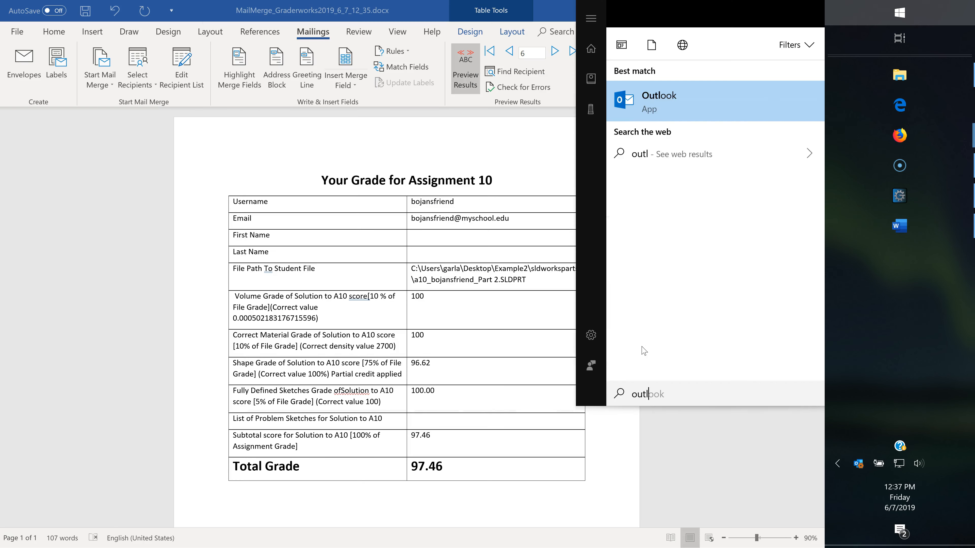
pyautogui.press('Return')
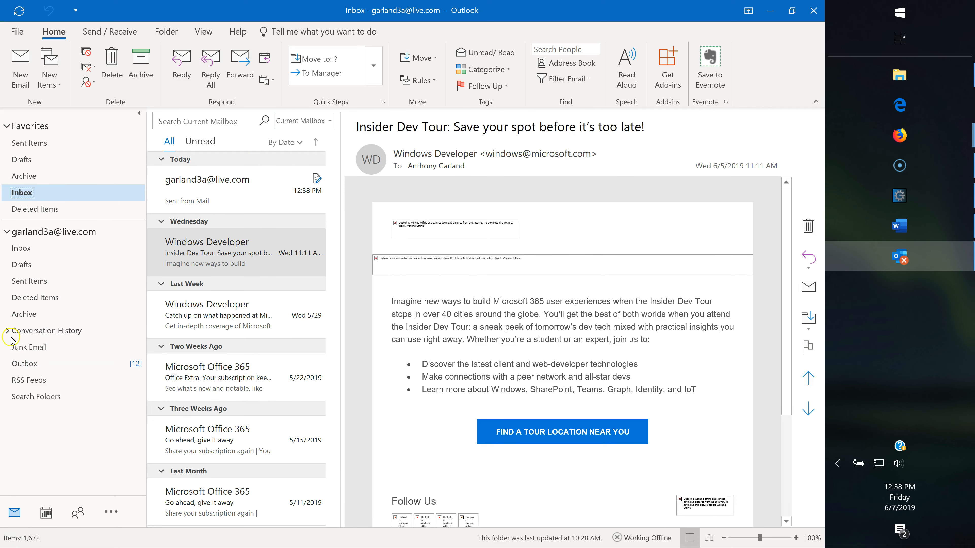
pyautogui.click(29, 370)
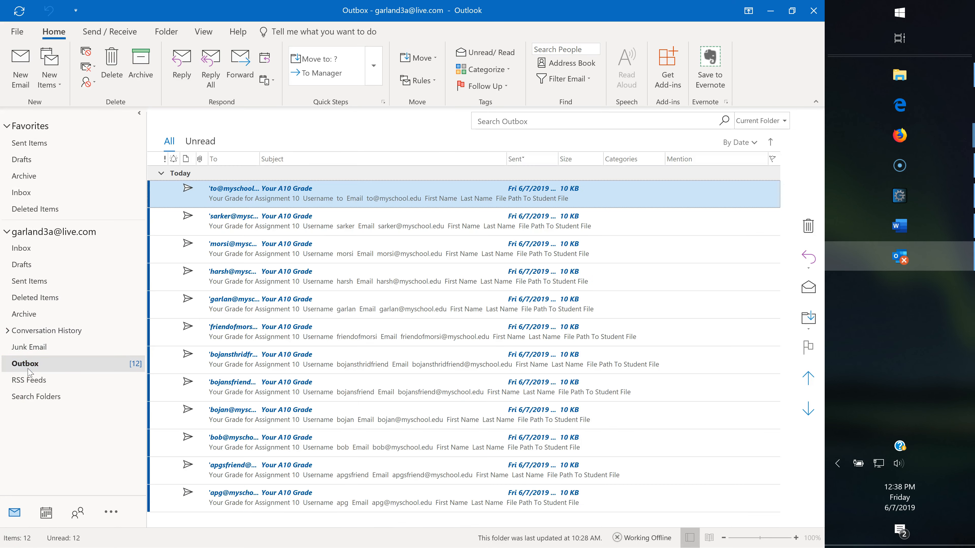
# Open one queued "Your A10 Grade" message and review the student's rubric table down to the total grade
pyautogui.doubleClick(307, 220)
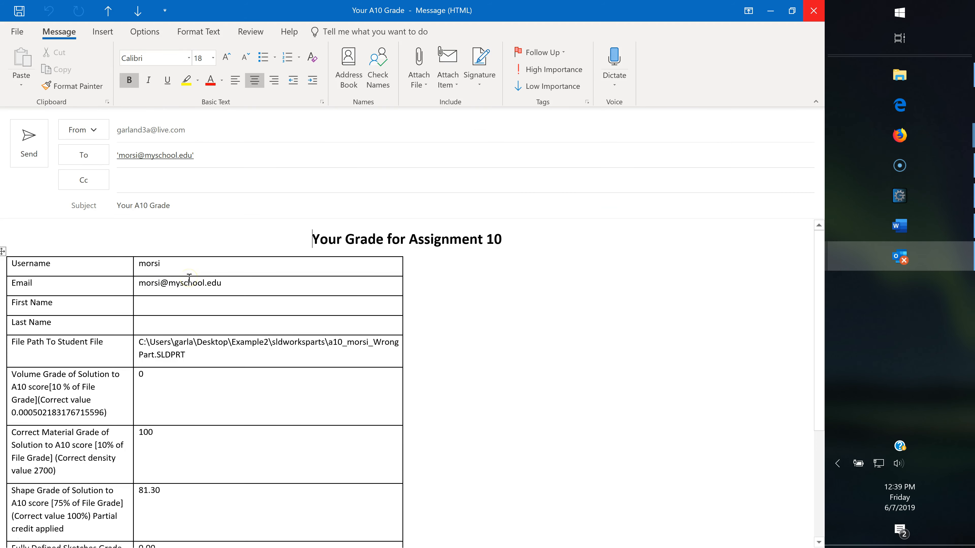
pyautogui.scroll(-5, 188, 278)
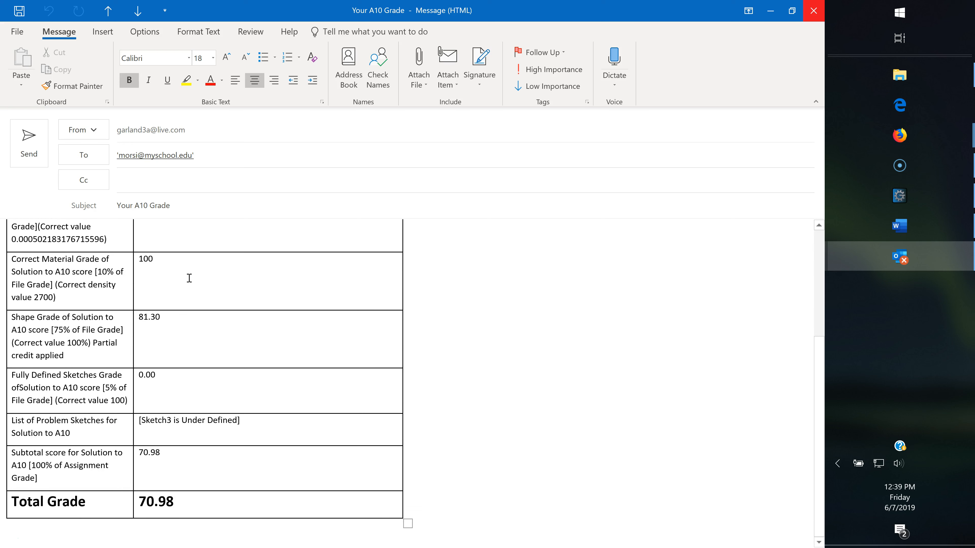
pyautogui.scroll(5, 209, 500)
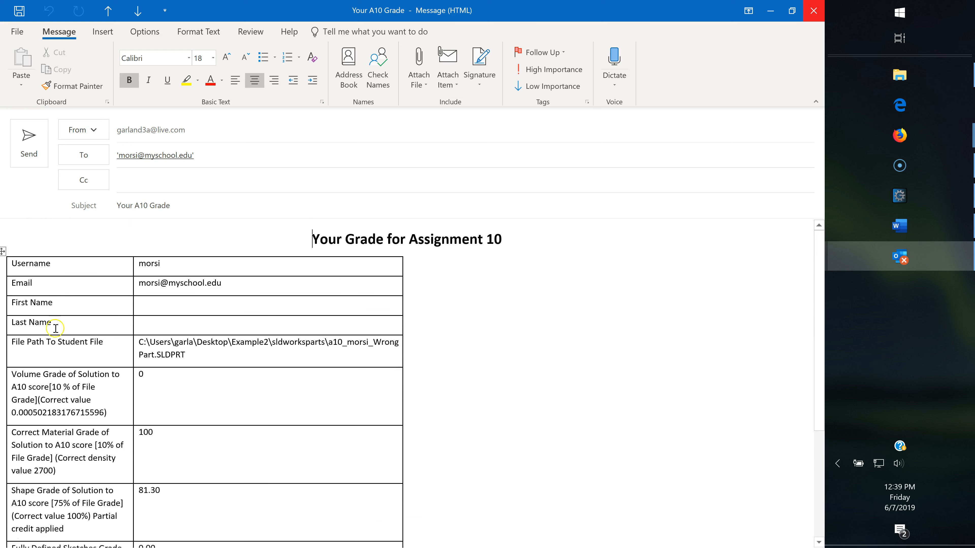
pyautogui.scroll(-2, 54, 315)
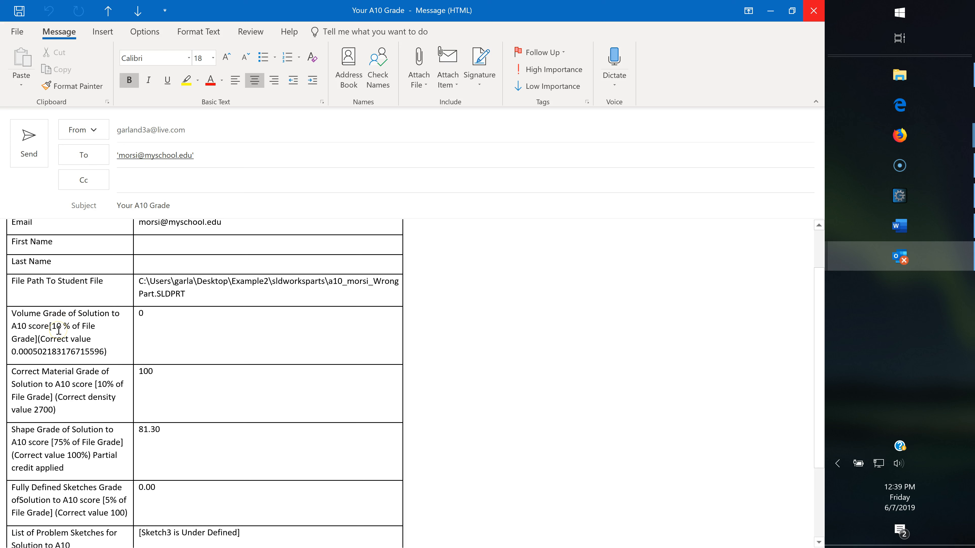